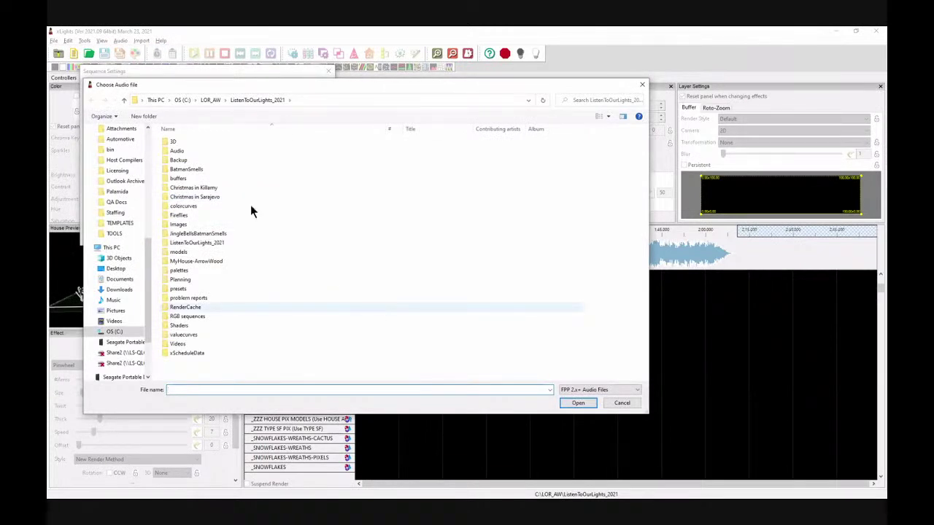
Step: Load 01 - Batman Smells.mp3 from the Audio folder as the sequence's audio
click(189, 150)
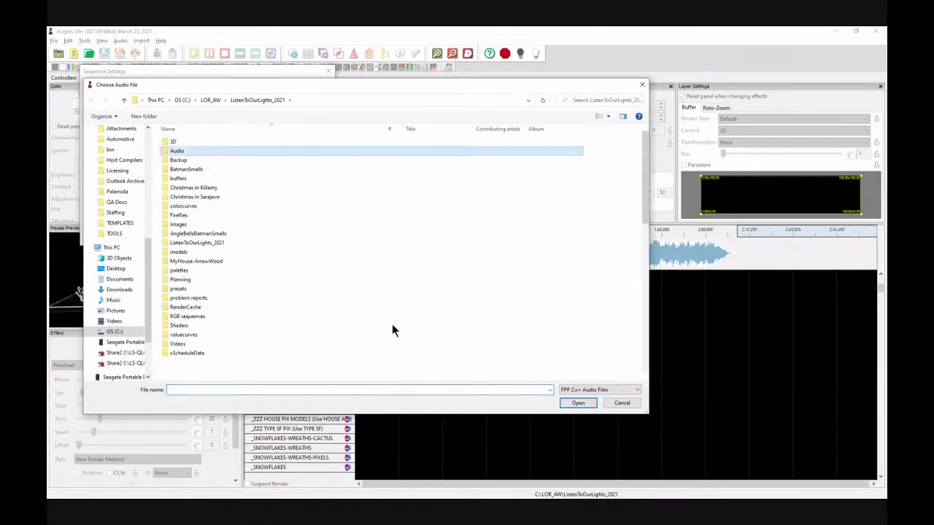
key(Return)
click(211, 151)
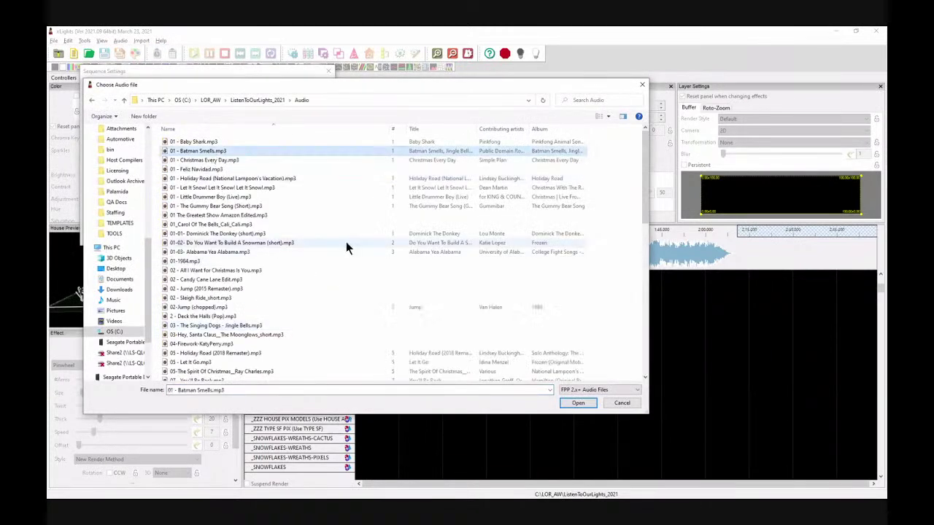
click(578, 403)
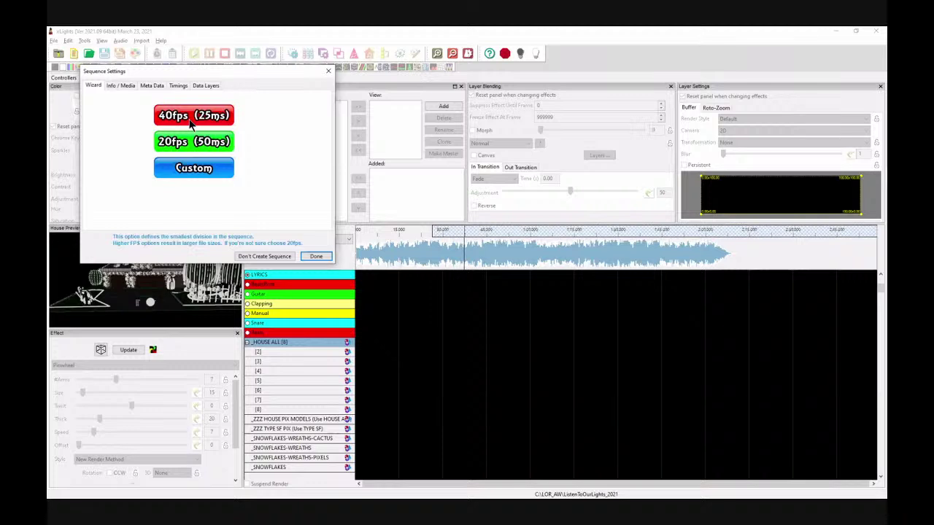
Step: Set the sequence frame rate to 40fps (25 ms) and go to the metadata fields
click(184, 123)
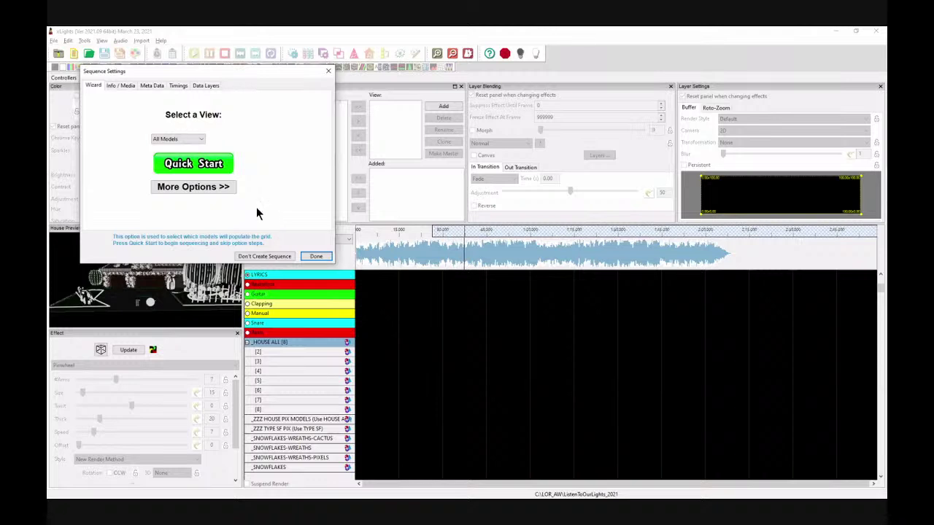
click(121, 86)
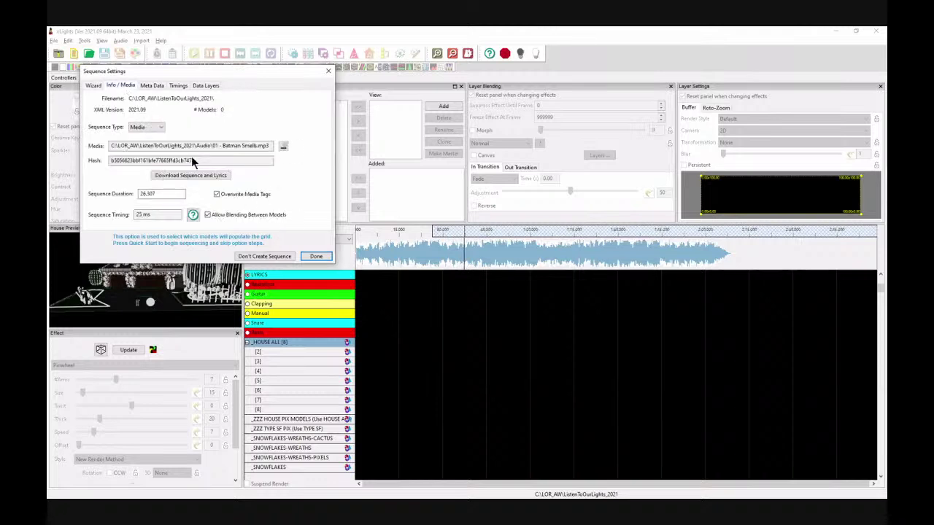
click(160, 86)
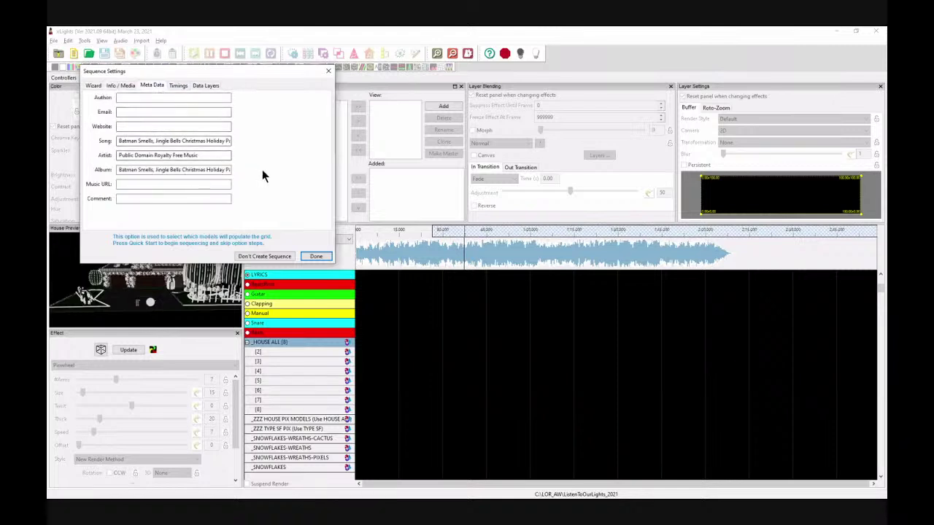
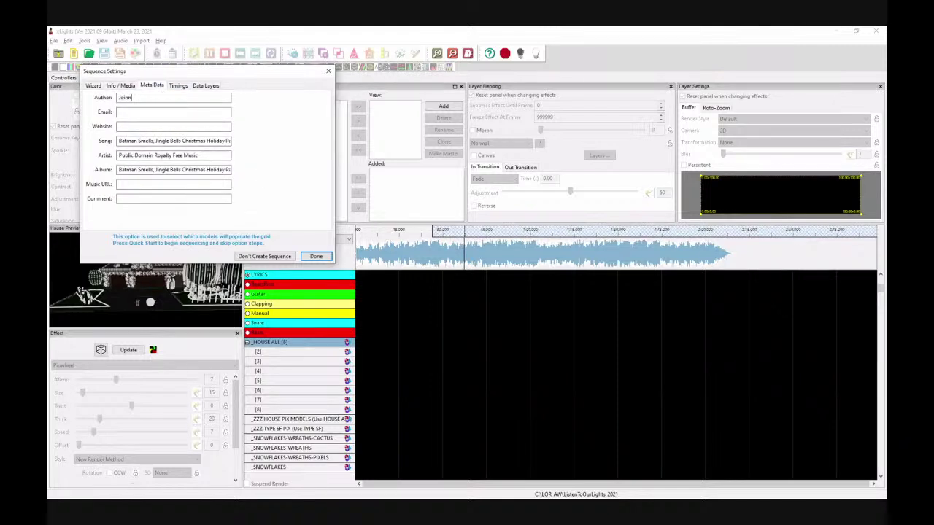
Step: Fill in the author name, e-mail, website and comment 'I did not edit this song.', then finish
key(BackSpace)
key(BackSpace)
key(BackSpace)
key(Tab)
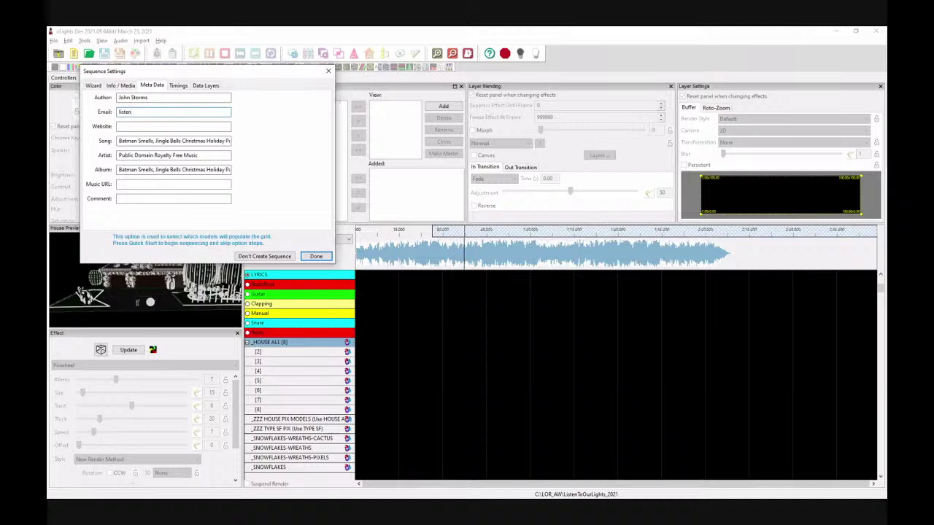
key(Tab)
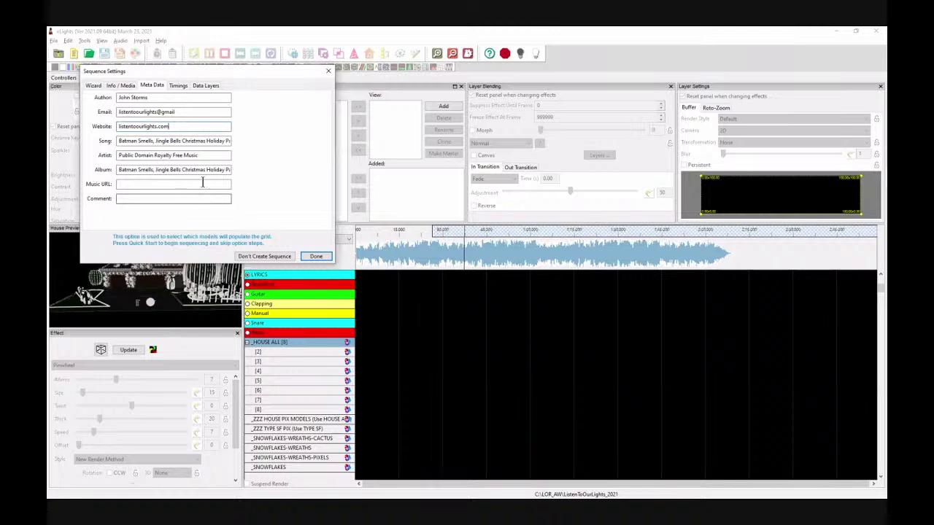
click(202, 184)
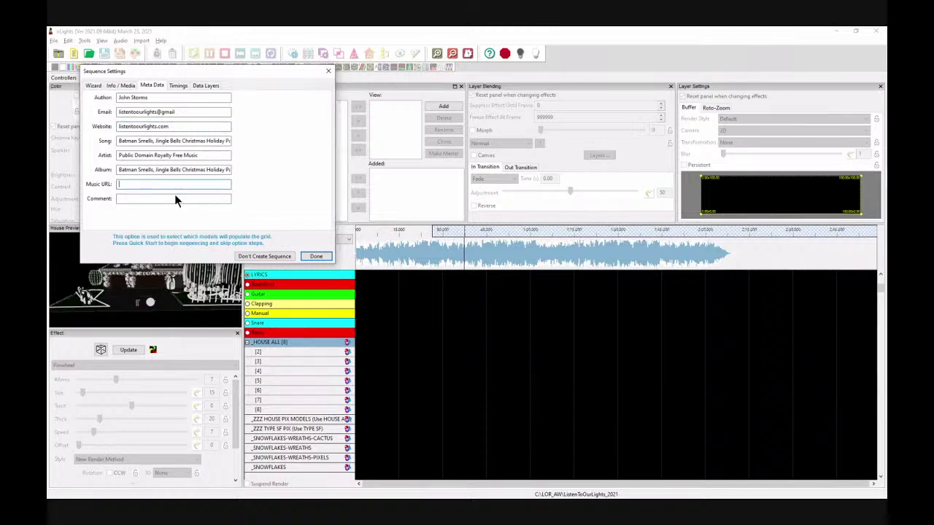
key(Tab)
text(I did not edit this song.)
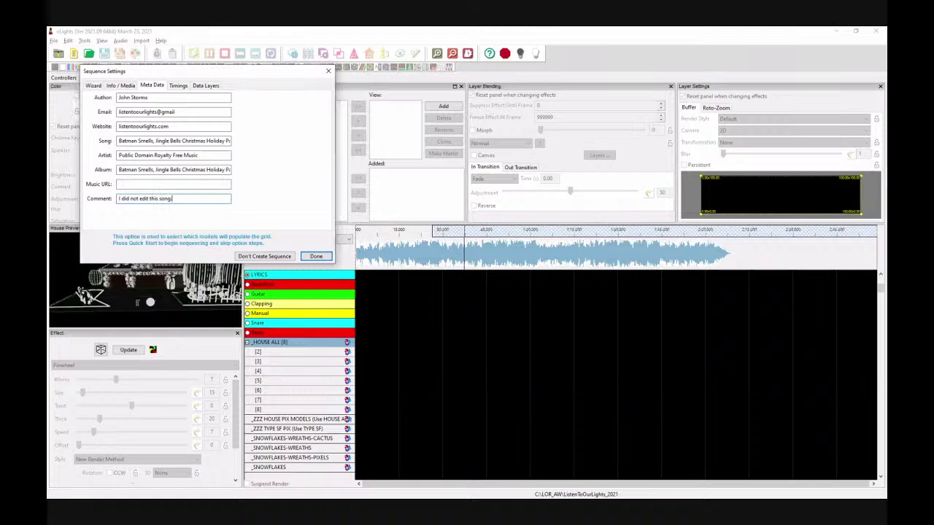
click(320, 255)
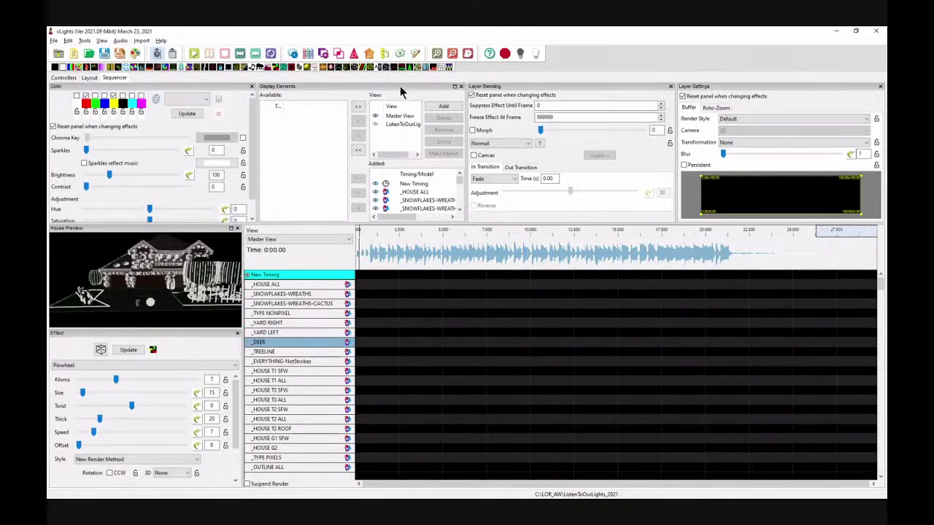
Step: Select the ListenToOurLights view, review its model list, and make it the master view
click(396, 123)
scroll(408, 191, down, 1)
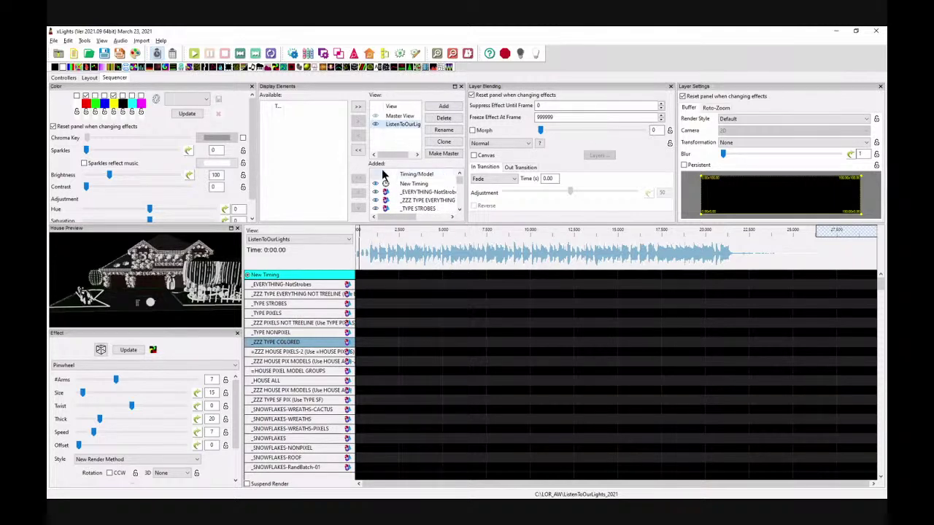
scroll(417, 191, down, 5)
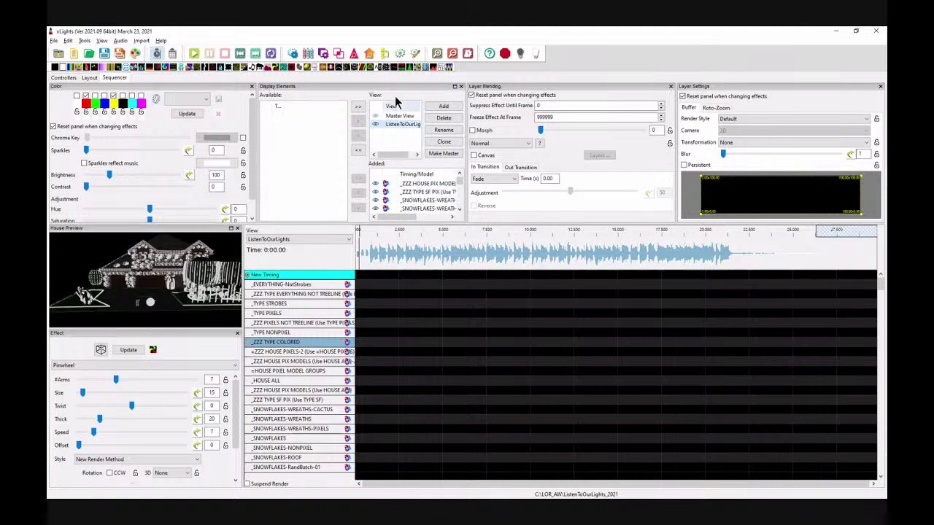
scroll(421, 203, down, 4)
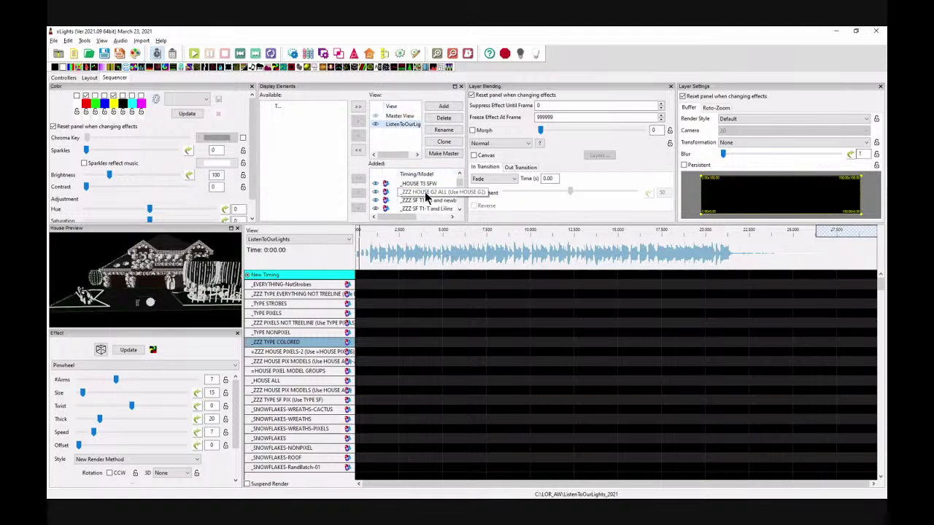
scroll(426, 199, down, 4)
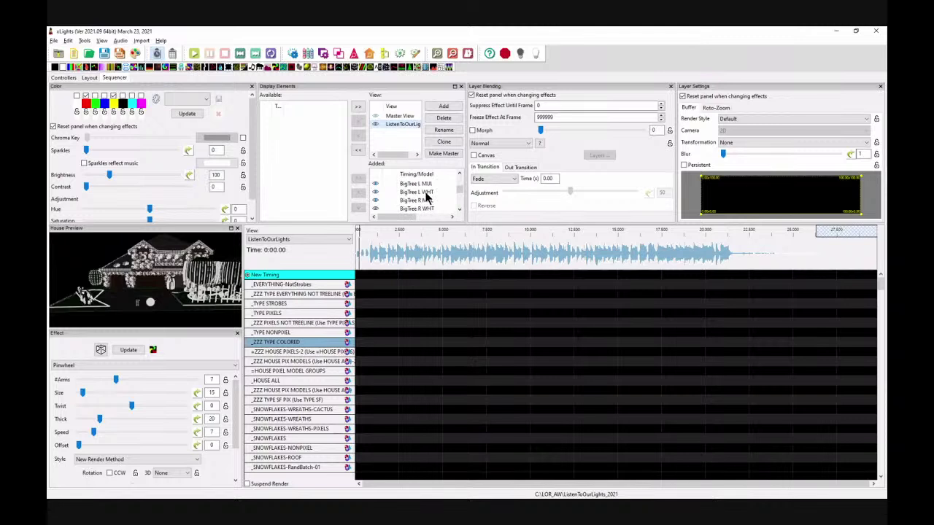
scroll(427, 197, down, 3)
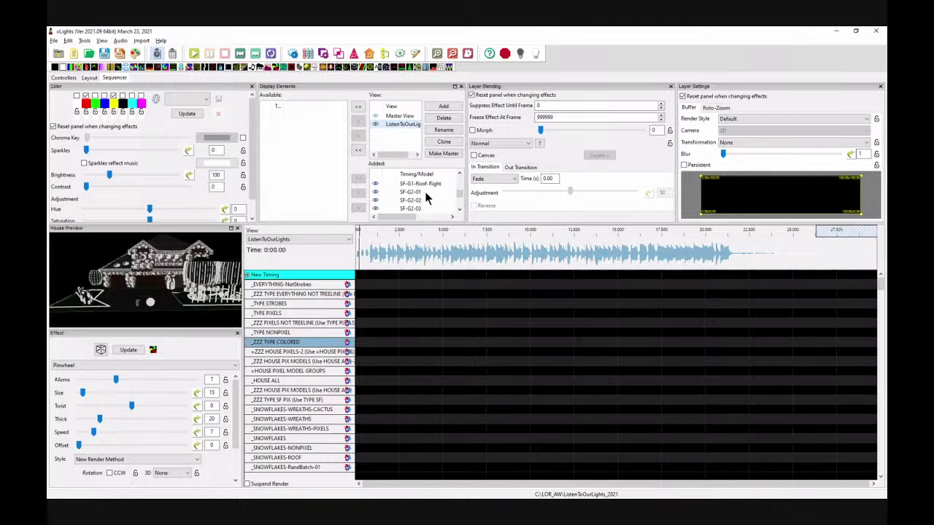
scroll(427, 198, down, 6)
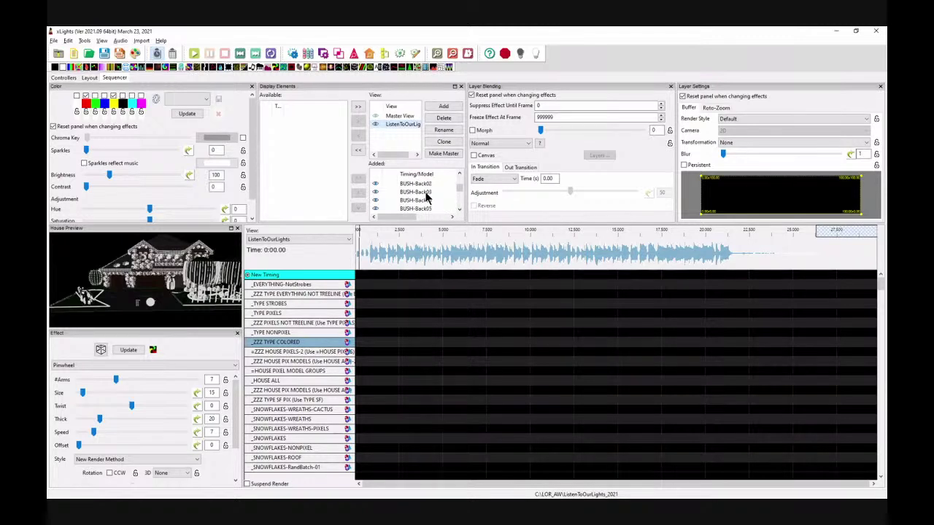
scroll(427, 197, up, 15)
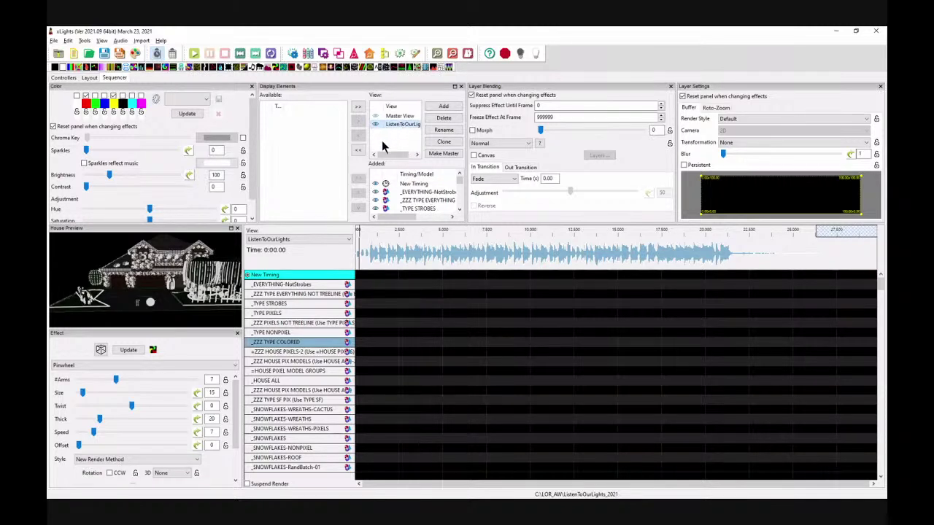
click(439, 153)
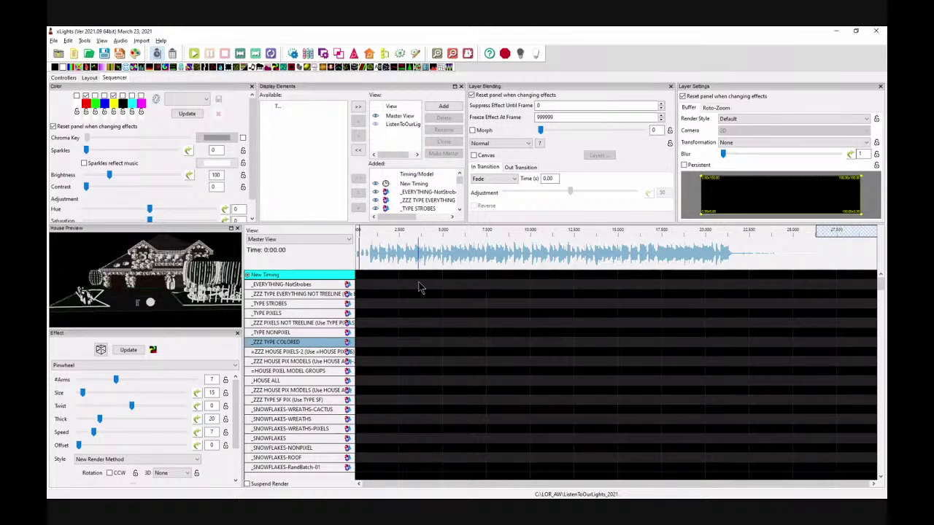
Step: Save the sequence as eraseme.xsq, overwriting the existing file
click(104, 54)
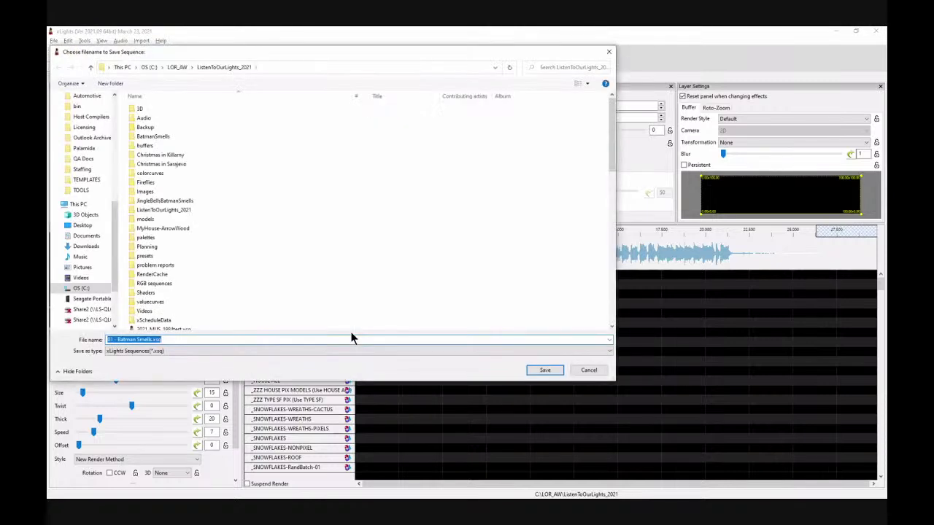
text(eraseme)
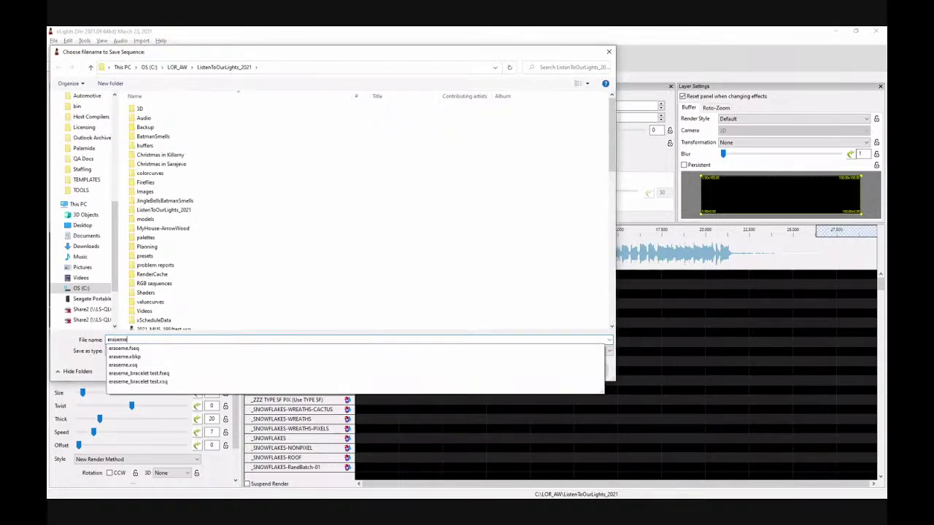
key(Return)
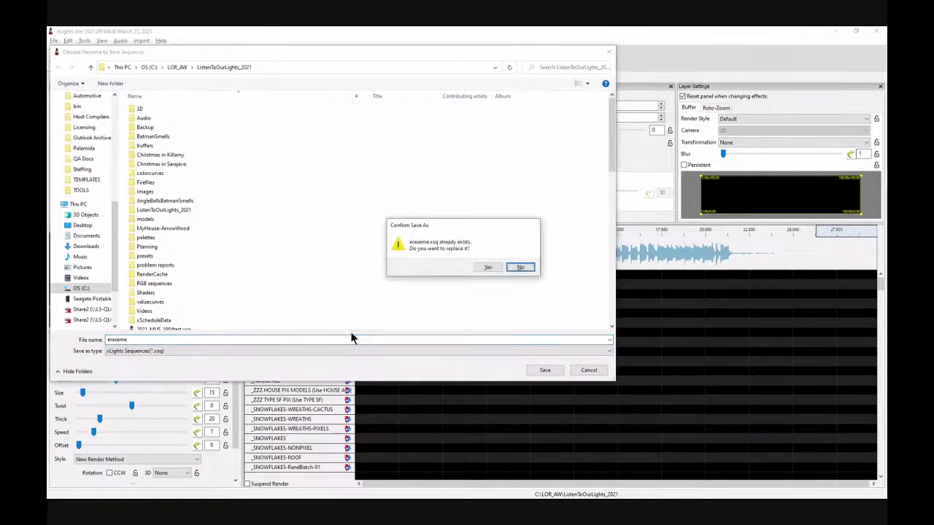
click(487, 268)
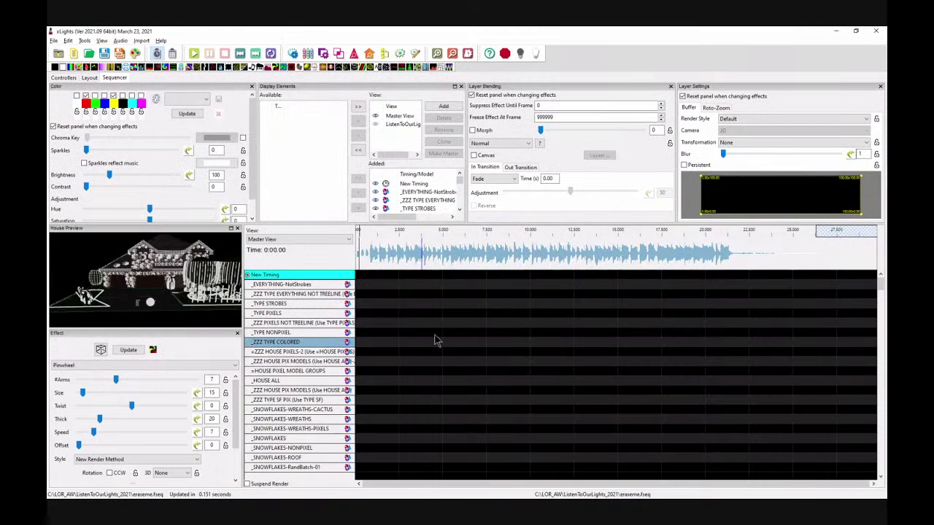
click(383, 283)
Step: Add a Beats timing track generated by the Bar and Beat Tracker
click(387, 284)
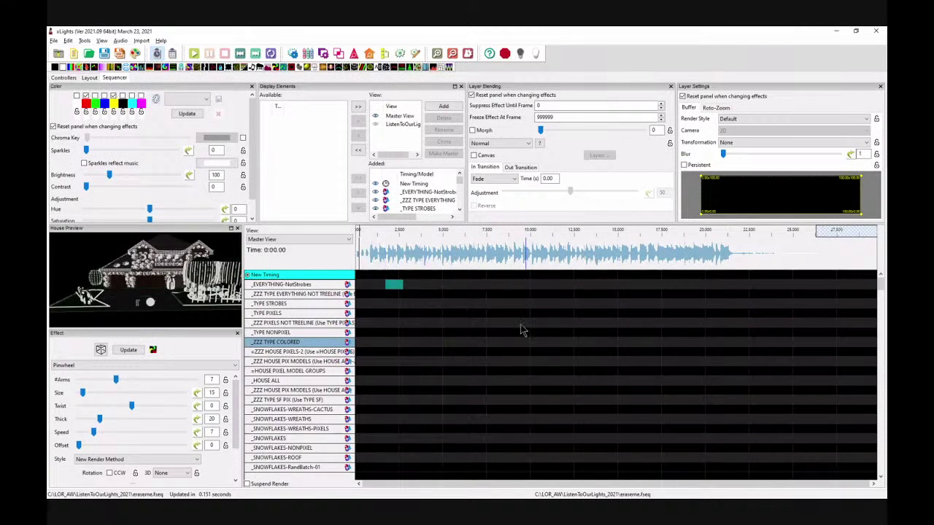
right_click(279, 275)
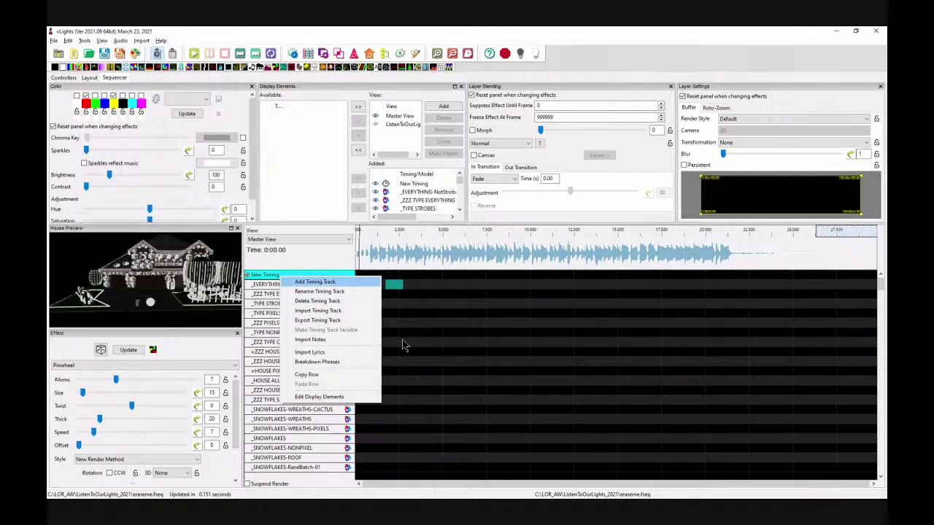
click(436, 378)
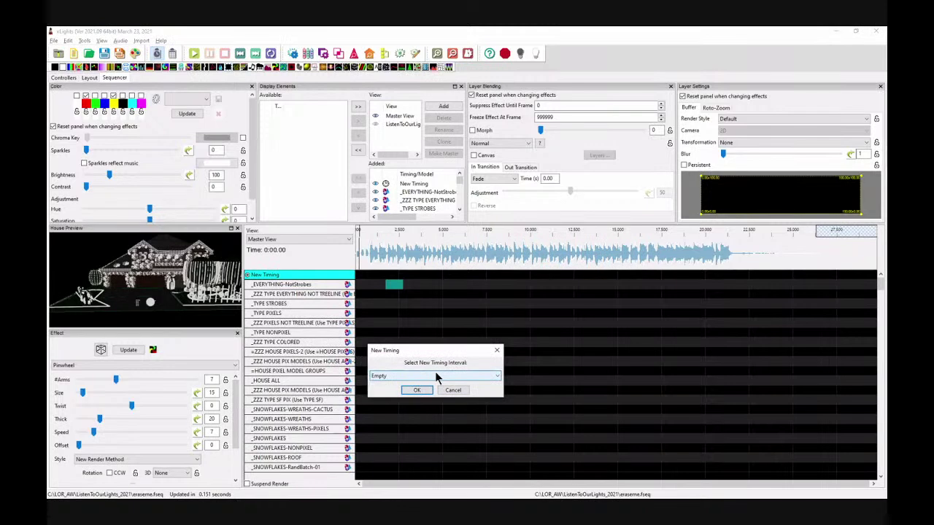
click(455, 375)
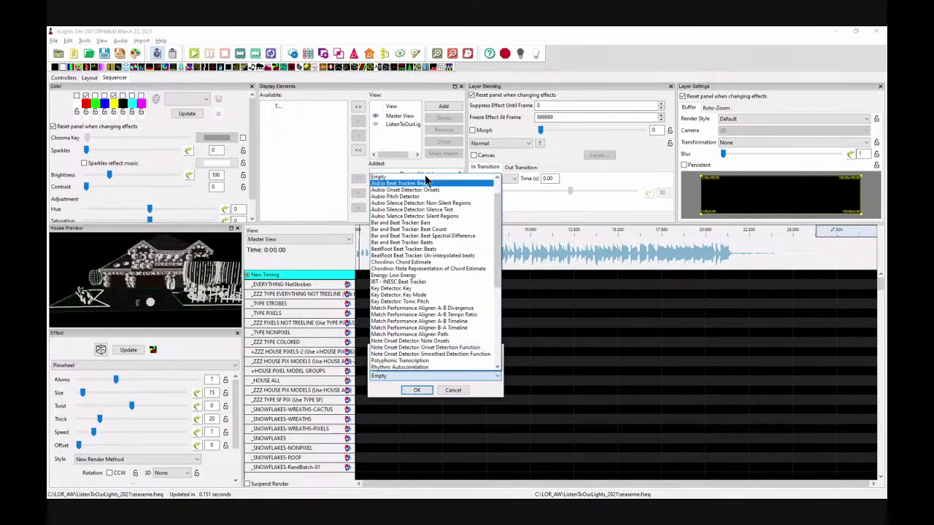
mouse_move(492, 230)
mouse_down()
mouse_move(496, 354)
mouse_move(487, 216)
mouse_up()
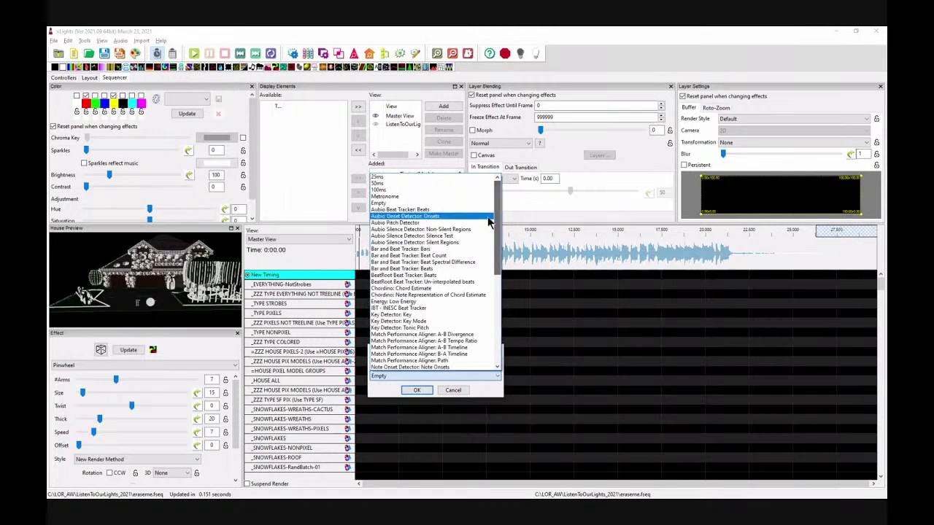
click(411, 268)
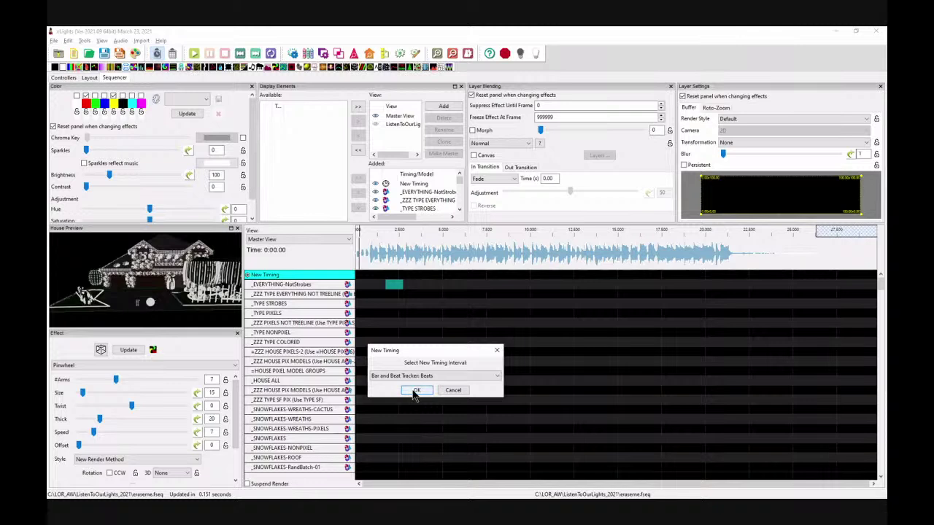
click(414, 390)
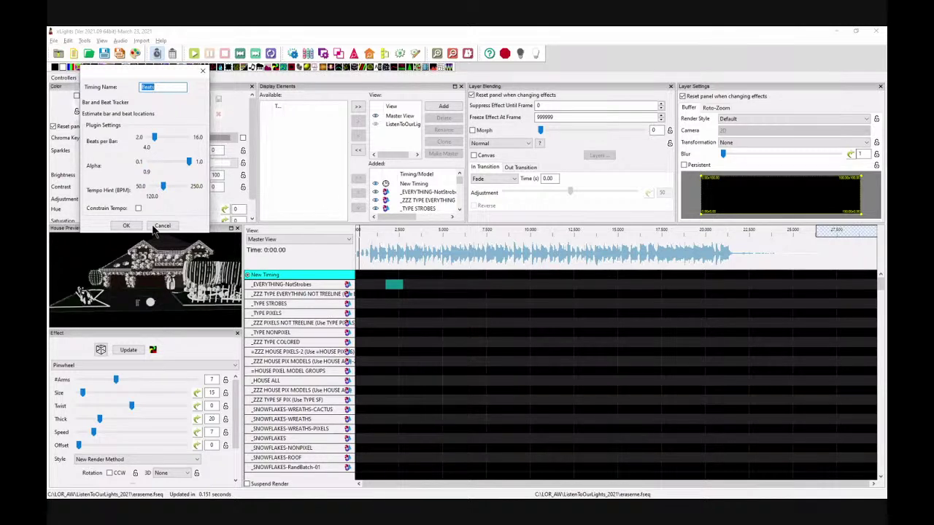
click(124, 226)
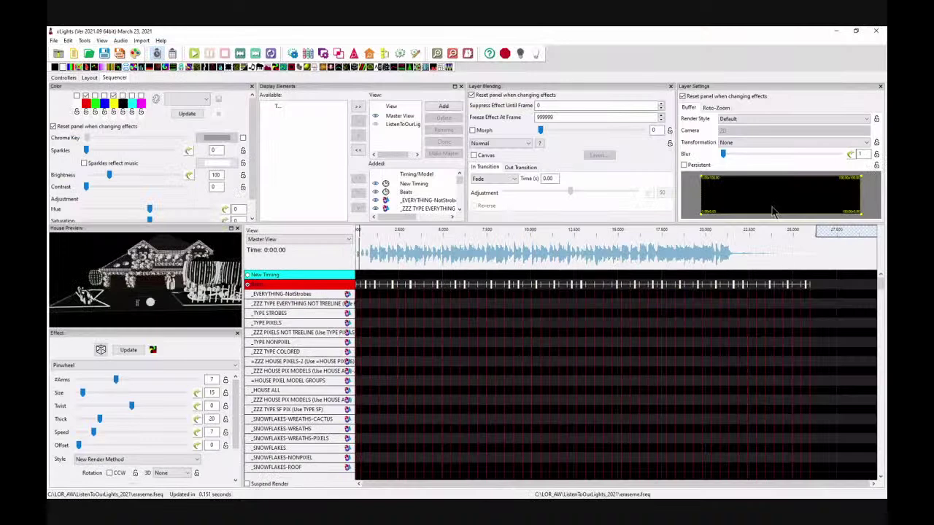
Step: Play the song and zoom into the timeline to check the beat marks
key(space)
key(space)
key(space)
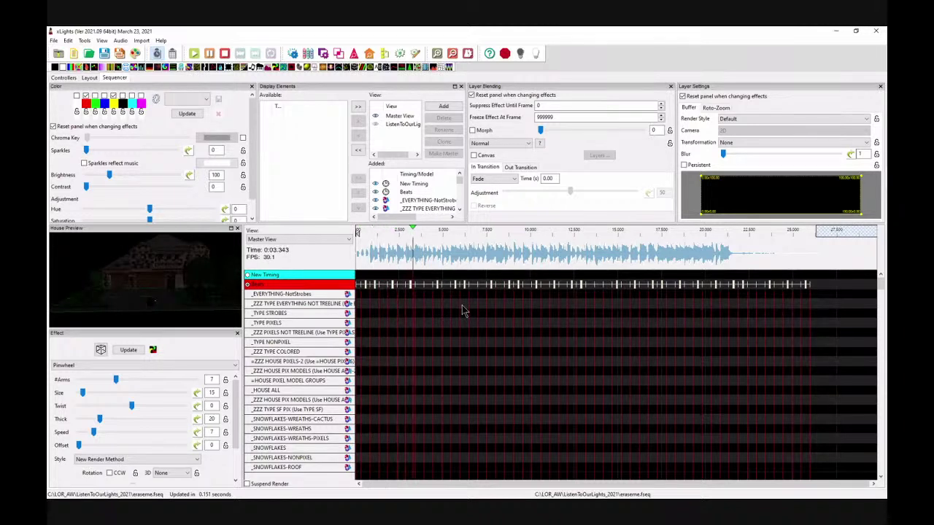
key(space)
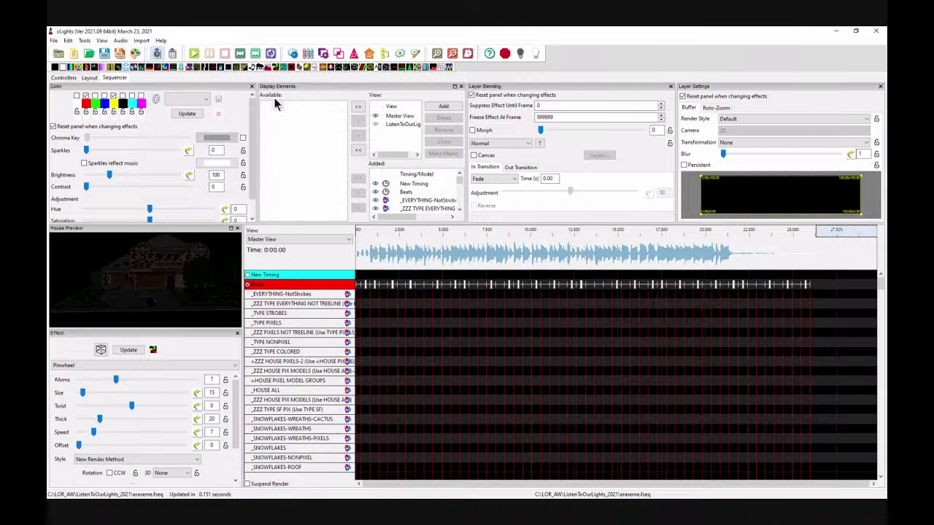
click(437, 54)
click(437, 54)
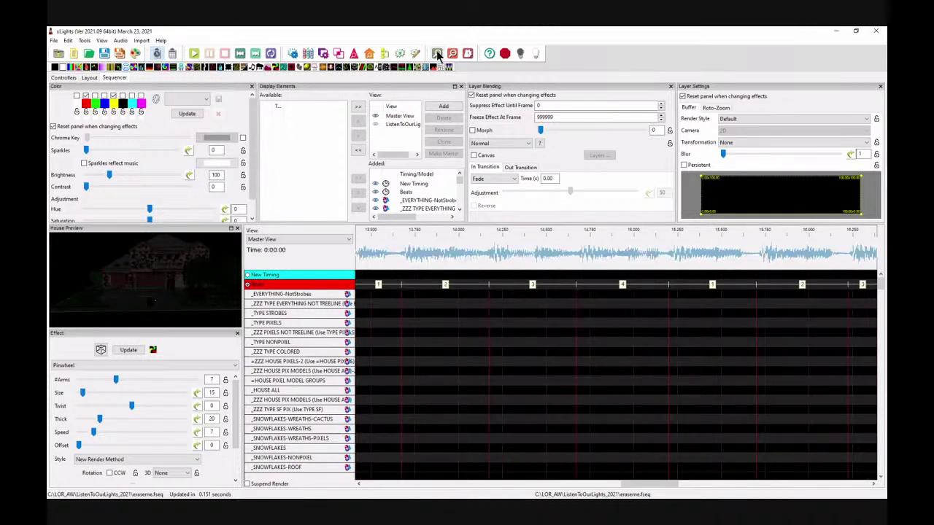
click(376, 260)
key(space)
click(382, 304)
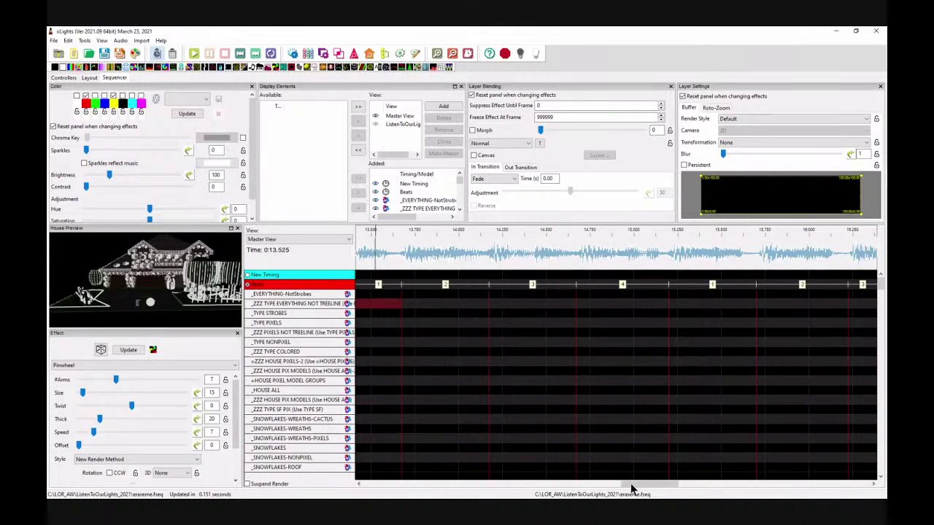
drag(631, 484, 336, 413)
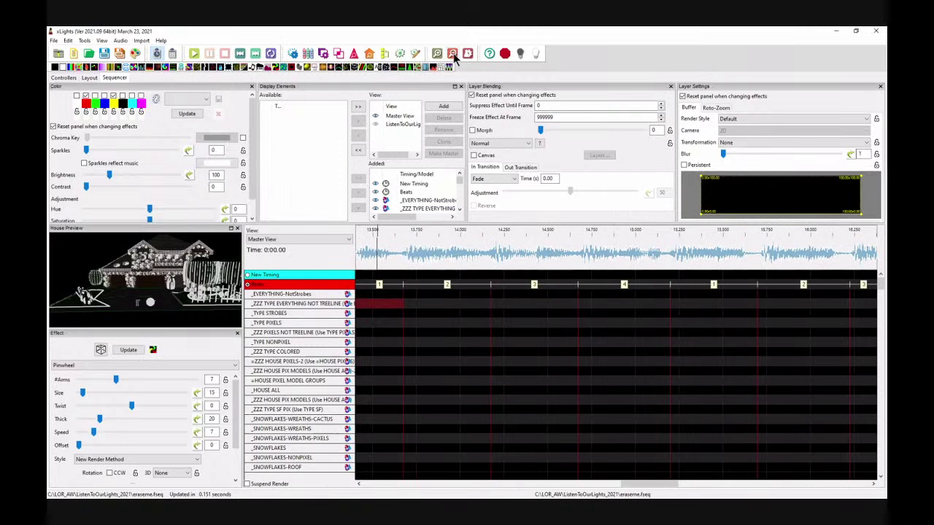
Step: Zoom out to the whole song and place a VU Meter effect on _EVERYTHING-NotStrobes
click(453, 56)
click(453, 56)
click(453, 56)
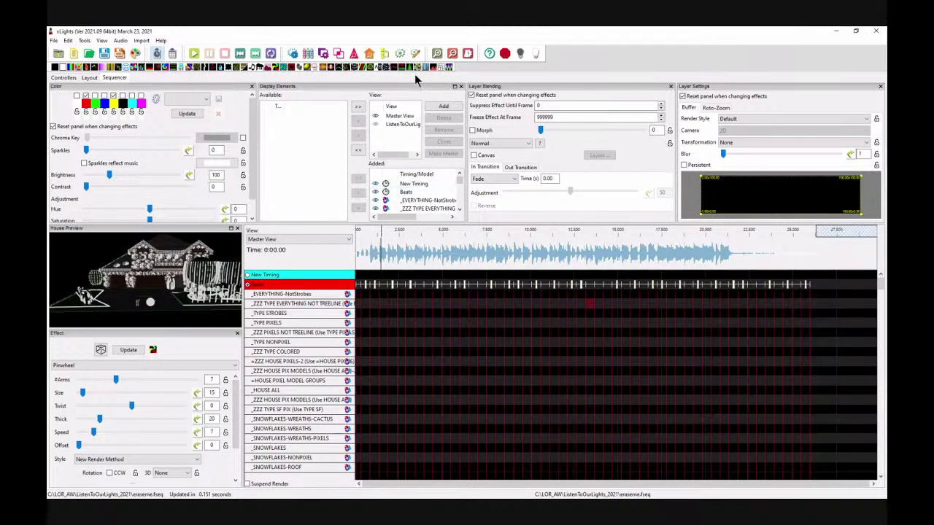
drag(436, 67, 351, 305)
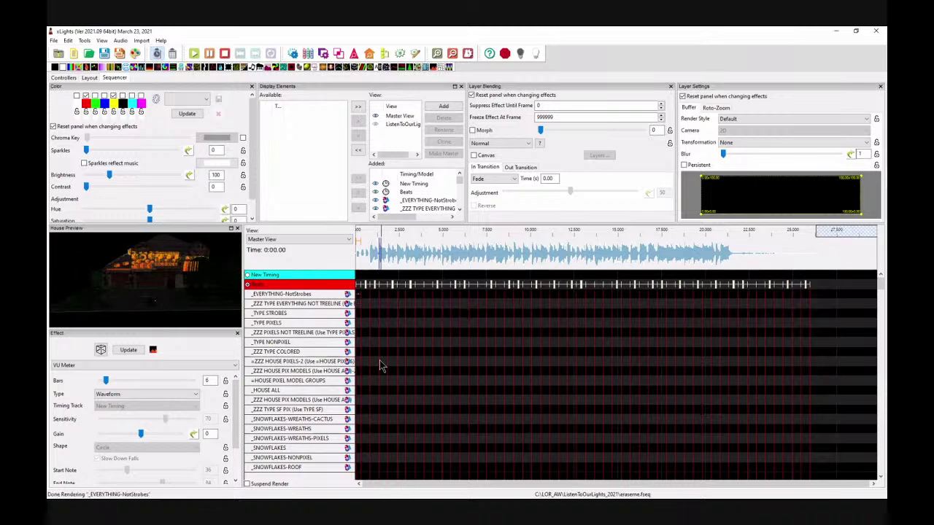
Step: Stretch the VU Meter to 24 s as a Timing Event Pulse driven by the Beats track
drag(358, 293, 784, 298)
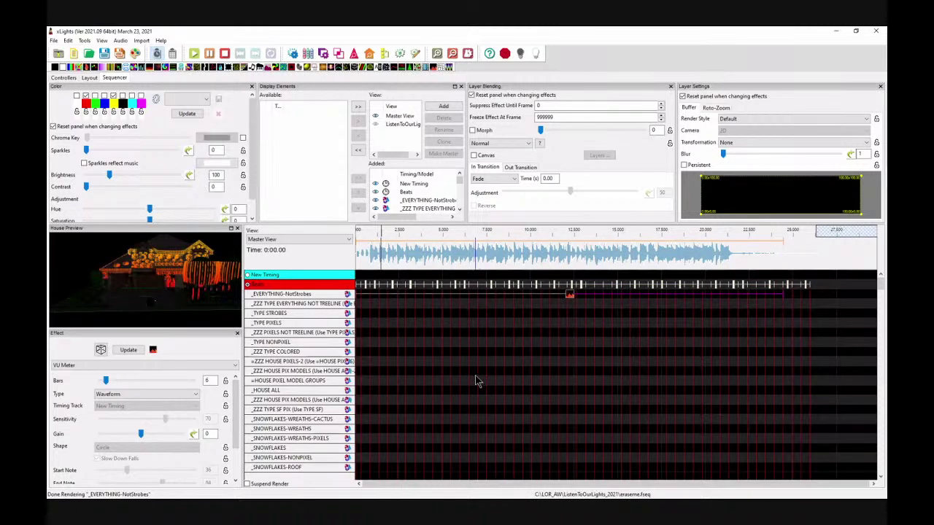
click(159, 394)
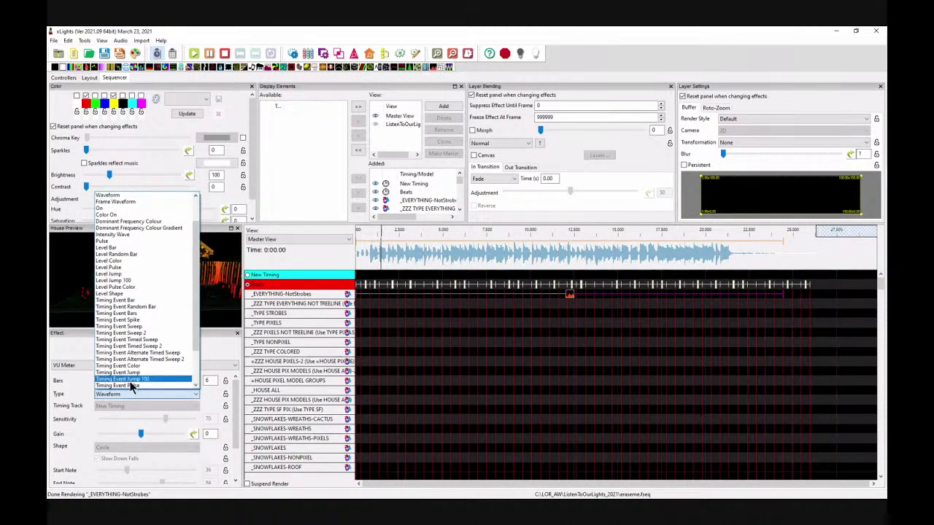
click(130, 386)
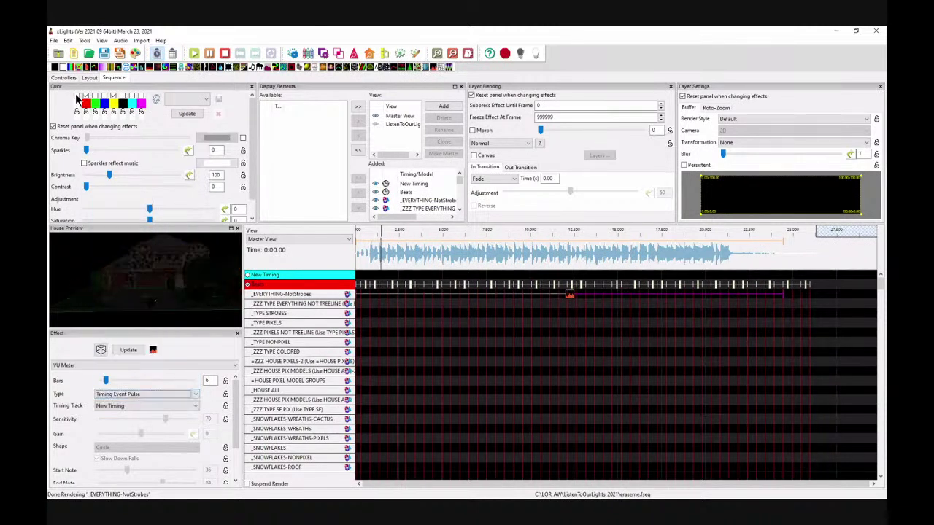
click(124, 405)
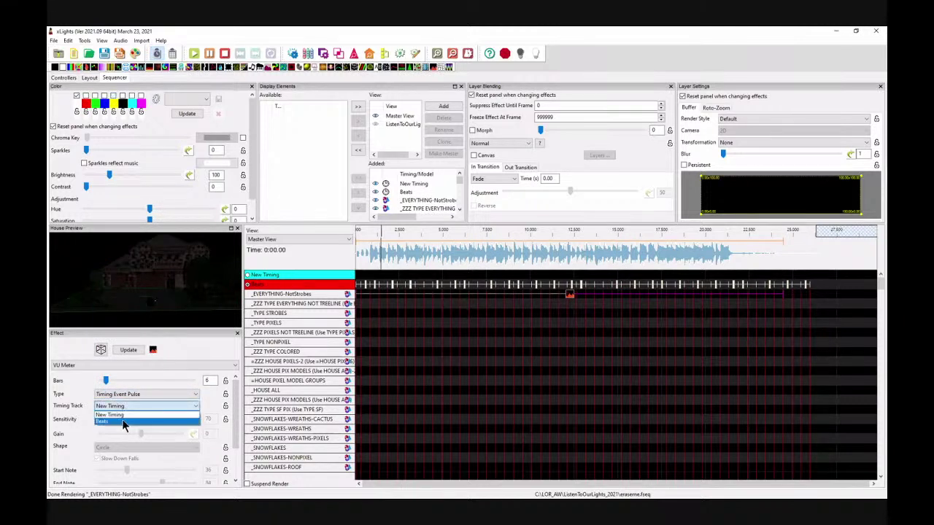
click(121, 418)
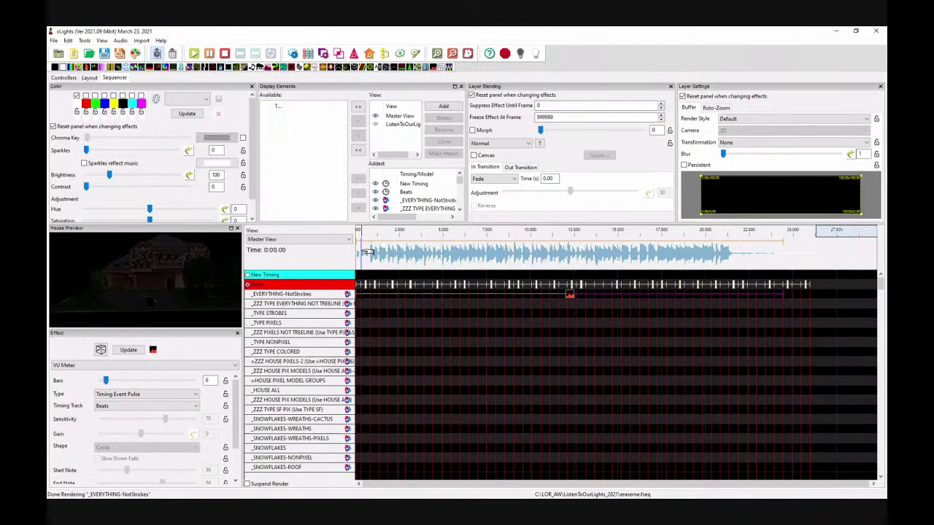
Step: Preview the pulsing VU Meter from around 3.3 seconds, then delete the effect
key(space)
key(space)
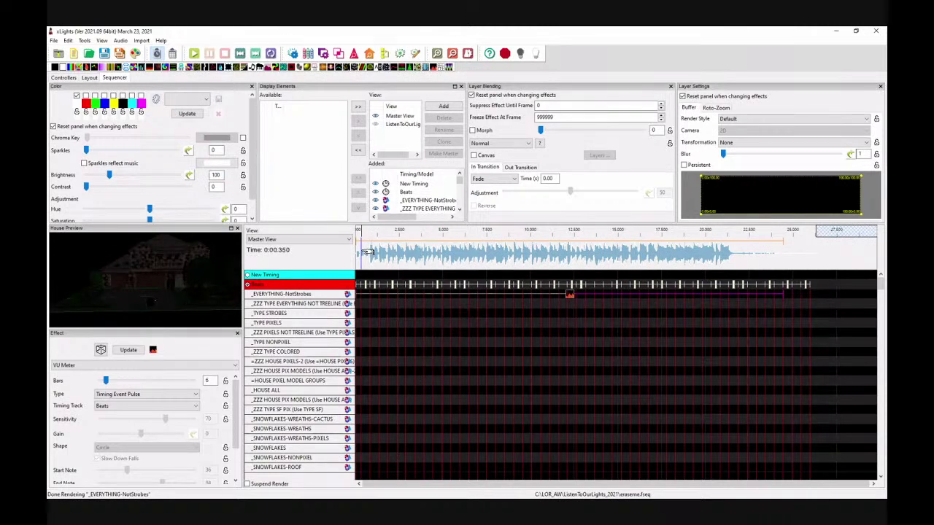
click(412, 250)
key(space)
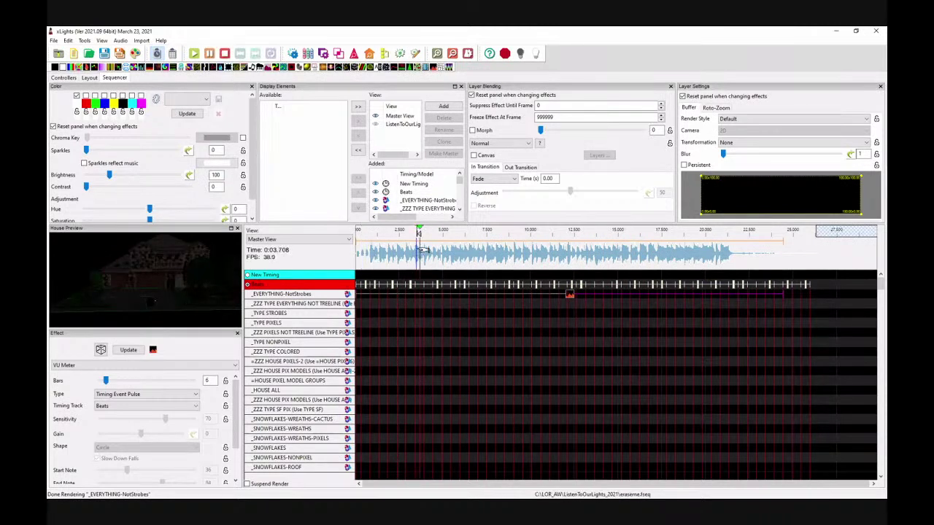
key(space)
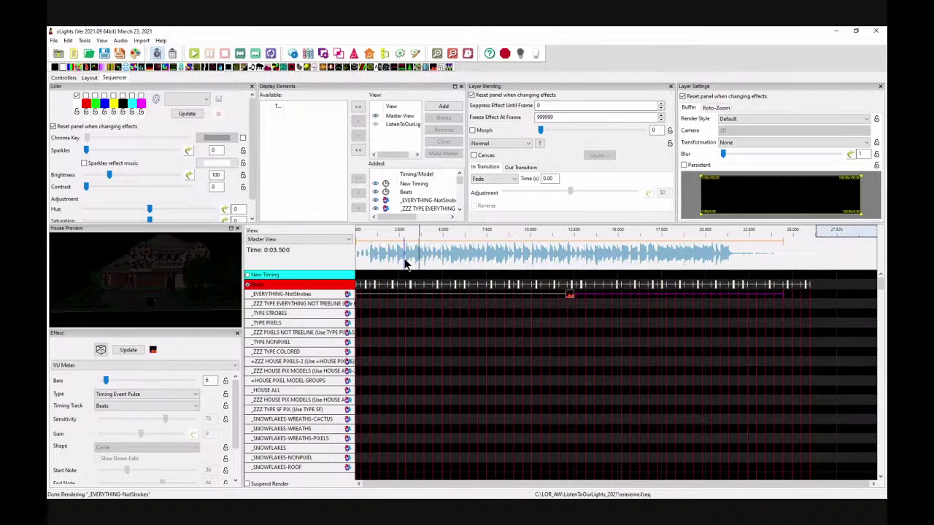
key(space)
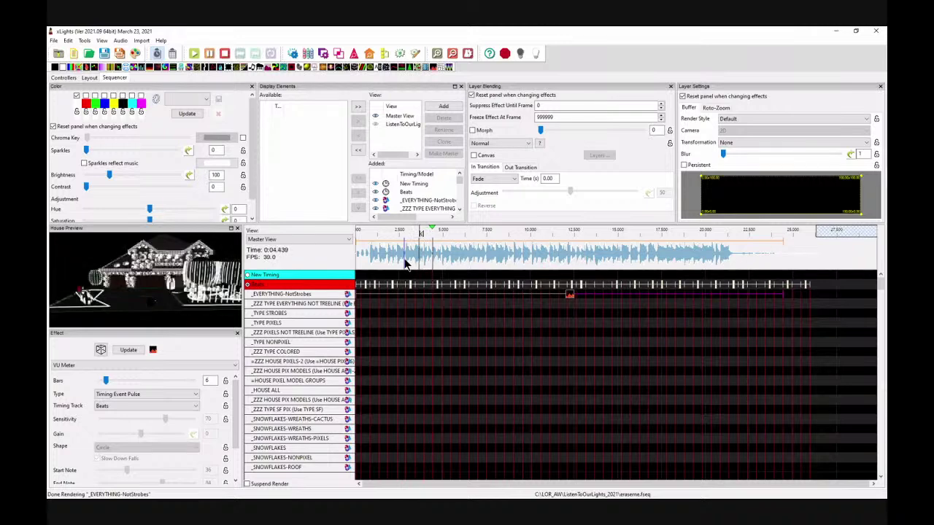
key(space)
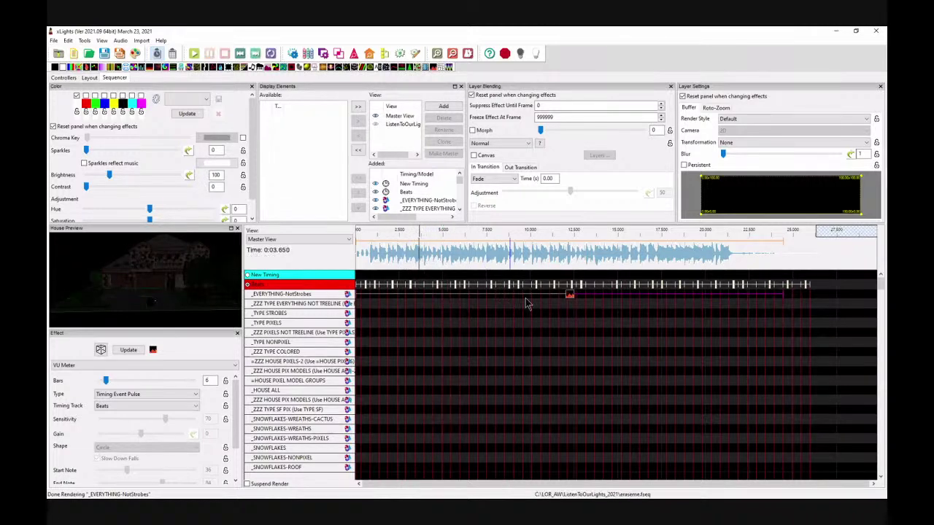
key(Delete)
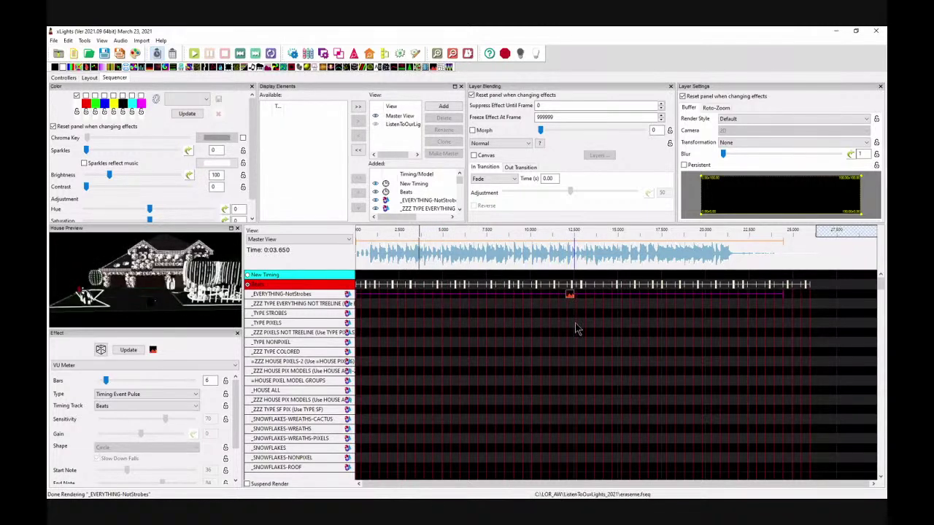
Step: Rename the New Timing track to LYRICS and switch over to the PowerPoint deck
right_click(275, 278)
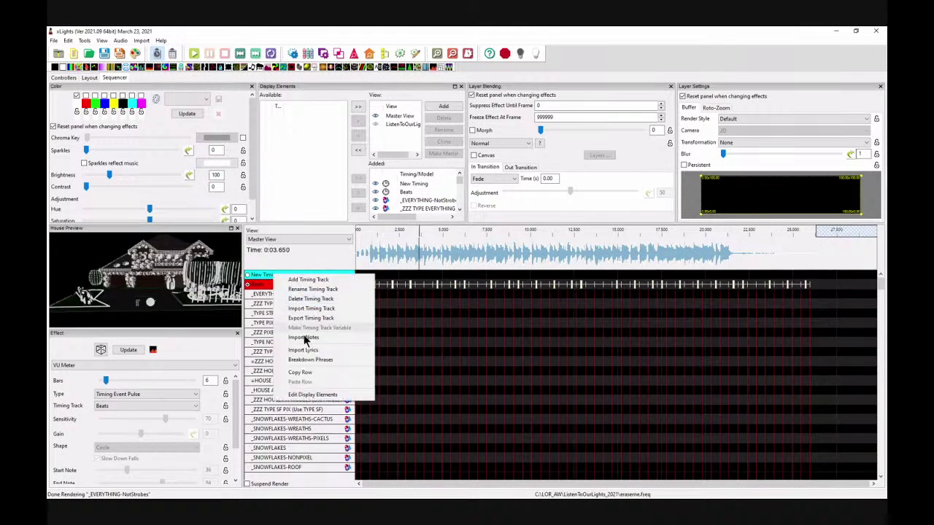
click(312, 289)
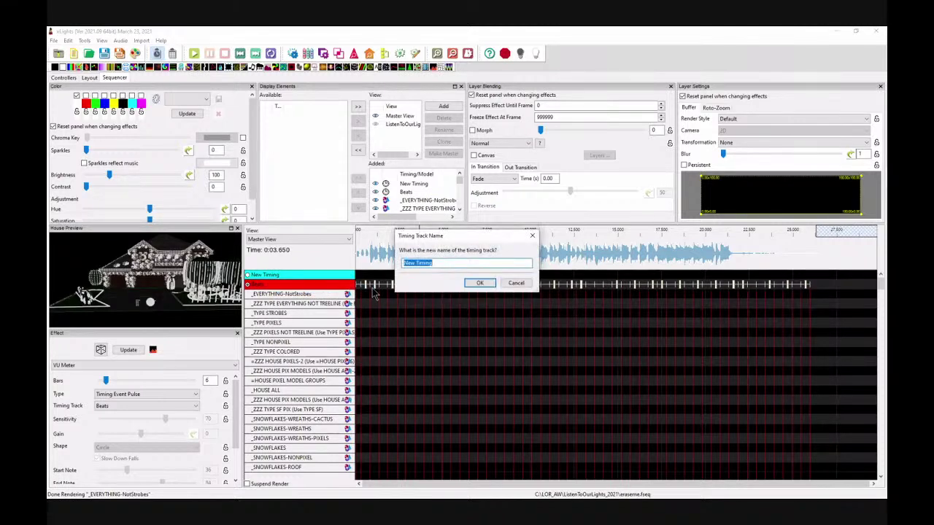
text(LyRICS)
click(481, 283)
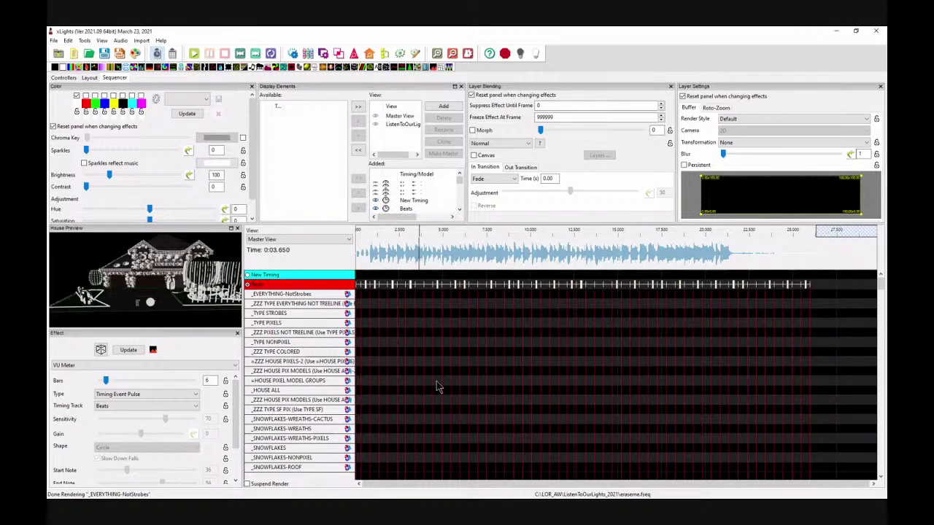
key(alt+Tab)
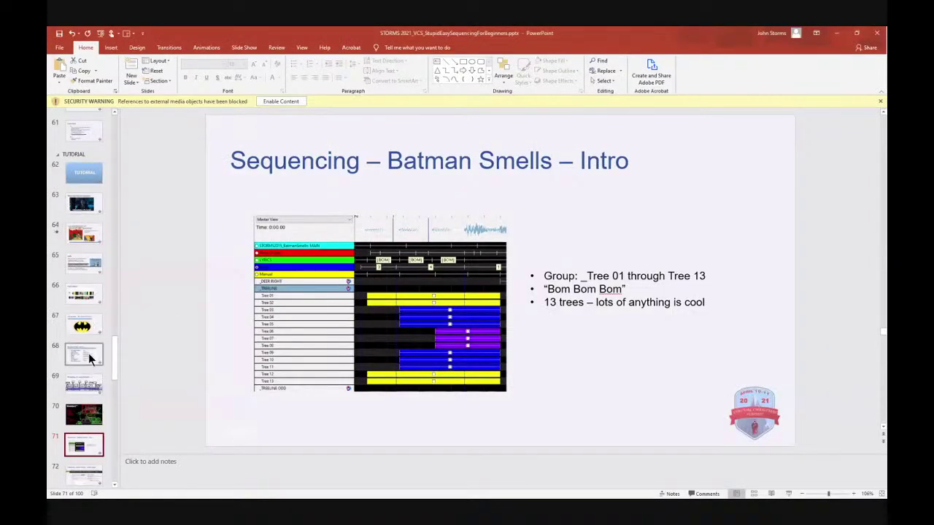
Step: On slide 68 'Batman Smells - Lyrics', select the whole left column of lyrics
click(92, 357)
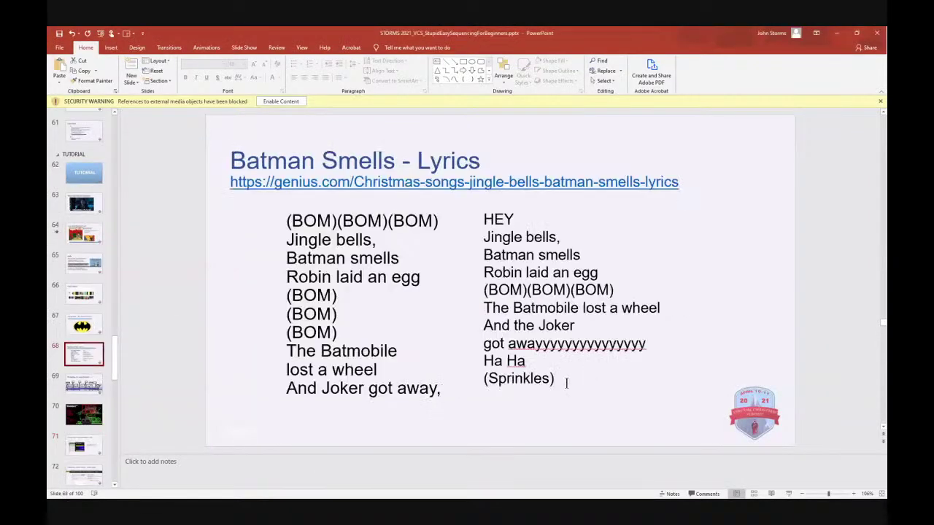
drag(566, 383, 333, 239)
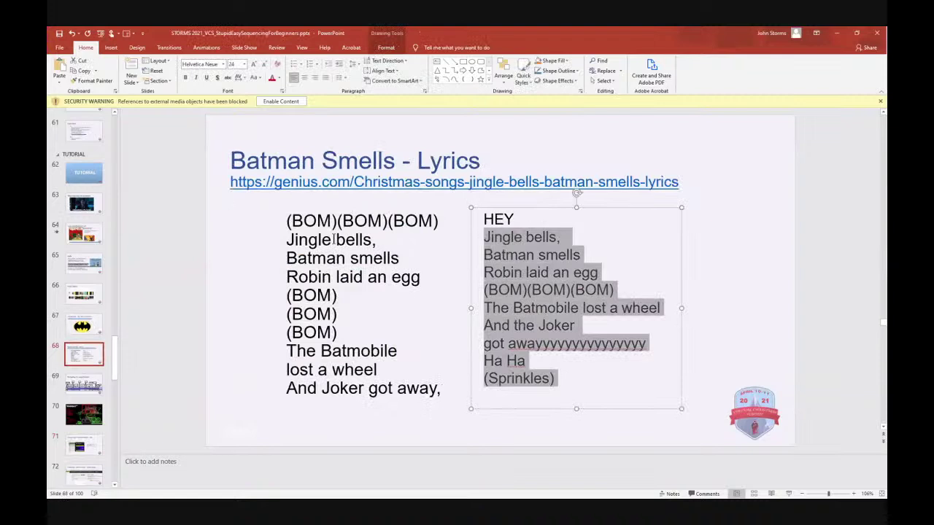
click(435, 388)
drag(442, 391, 277, 228)
key(ctrl+c)
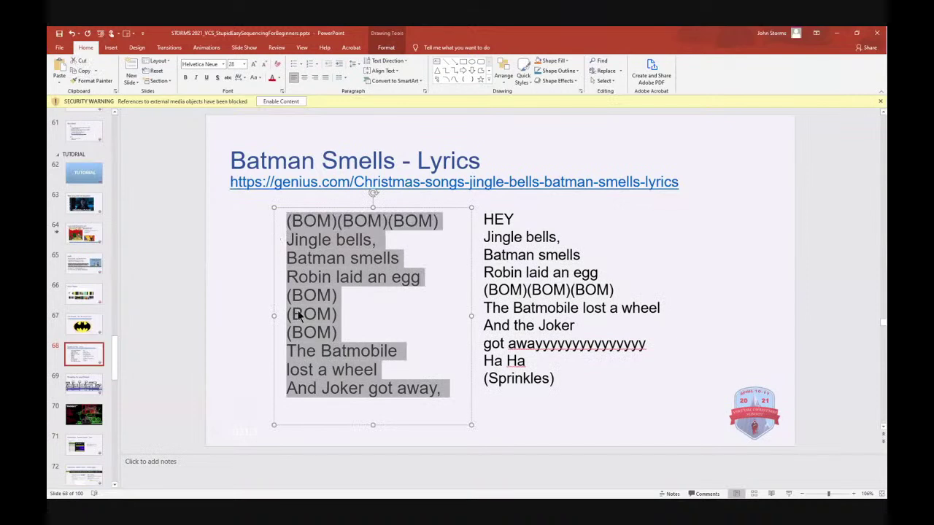
key(super)
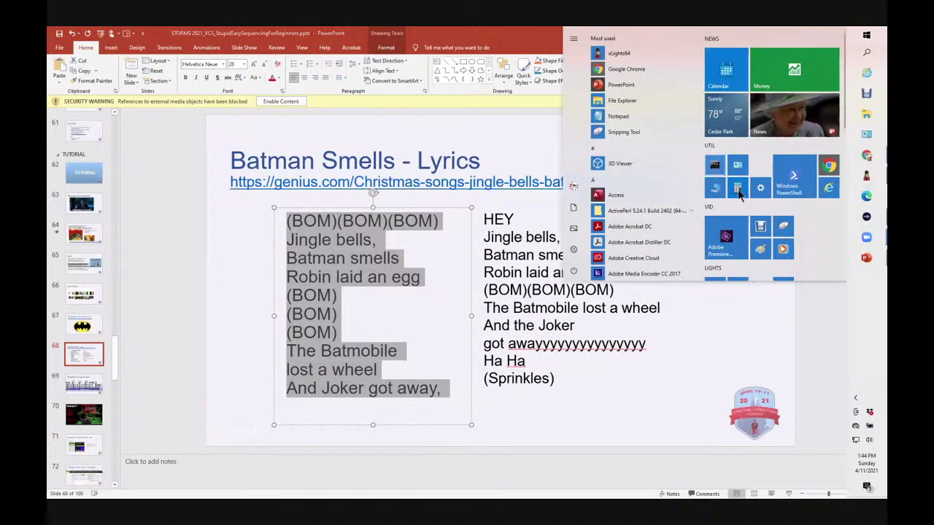
Step: Paste the left-column lyrics into a new Notepad document
click(618, 118)
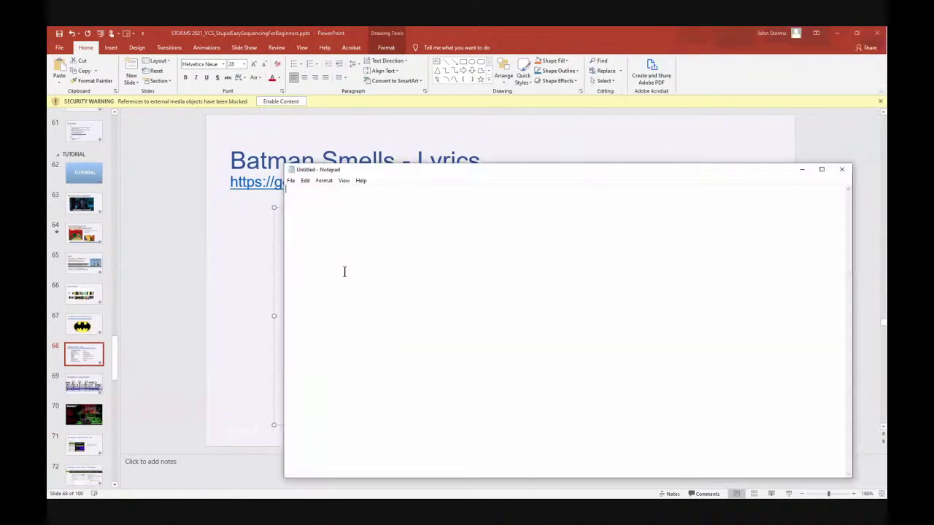
key(ctrl+v)
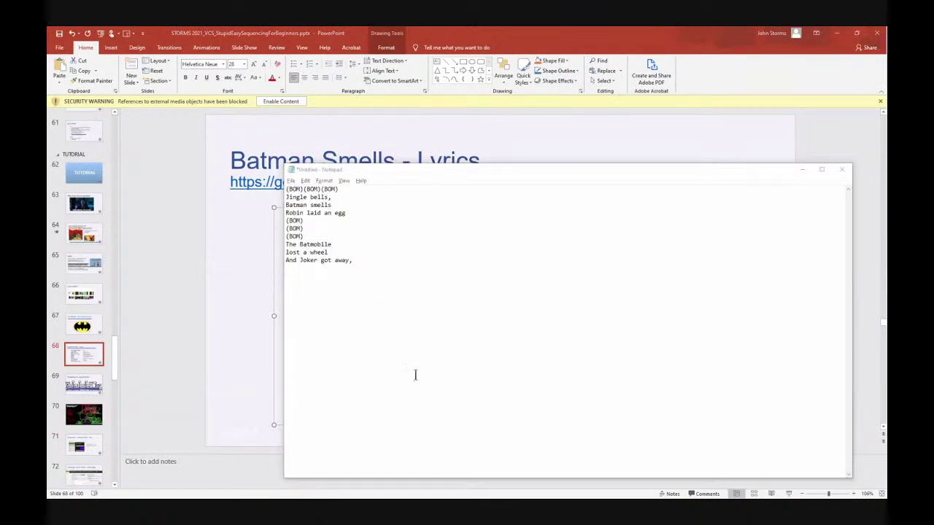
key(alt+Tab)
Step: Append the right-column lyrics through (Sprinkles), select all the text, and return to xLights
click(575, 379)
drag(576, 379, 483, 220)
key(alt+Tab)
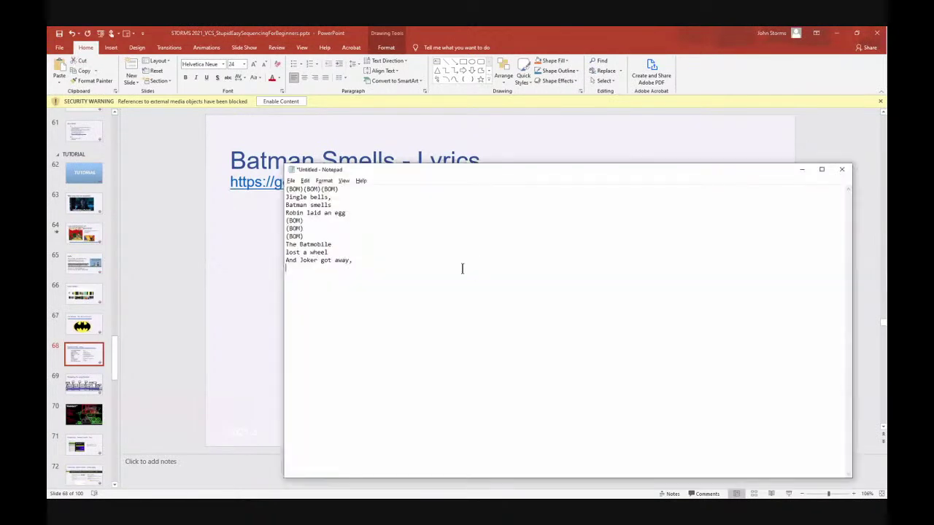
text(HEY Jingle bells, Batman smells Robin laid an egg (BOM)(BOM)(BOM) The Batmobile lost a wheel And the Joker got awayyyyyyyyyyyyyyy Ha Ha (Sprinkles))
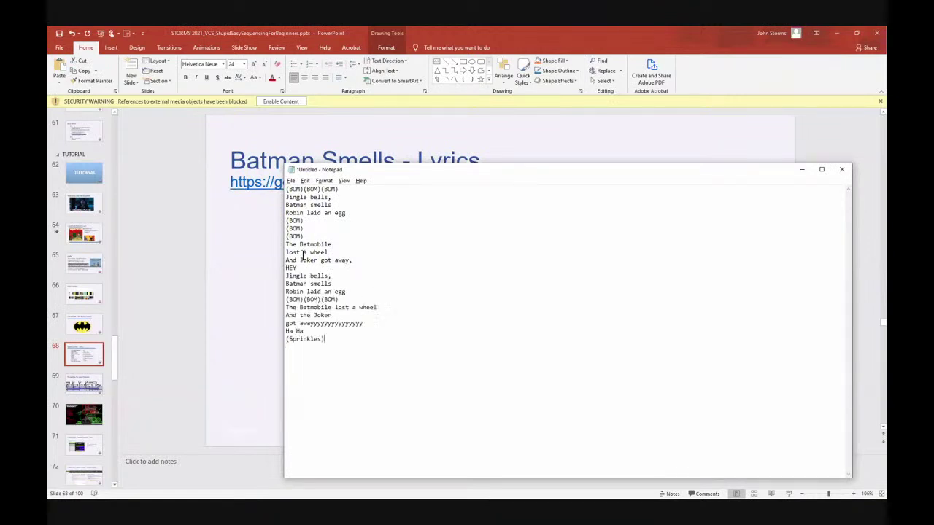
key(ctrl+a)
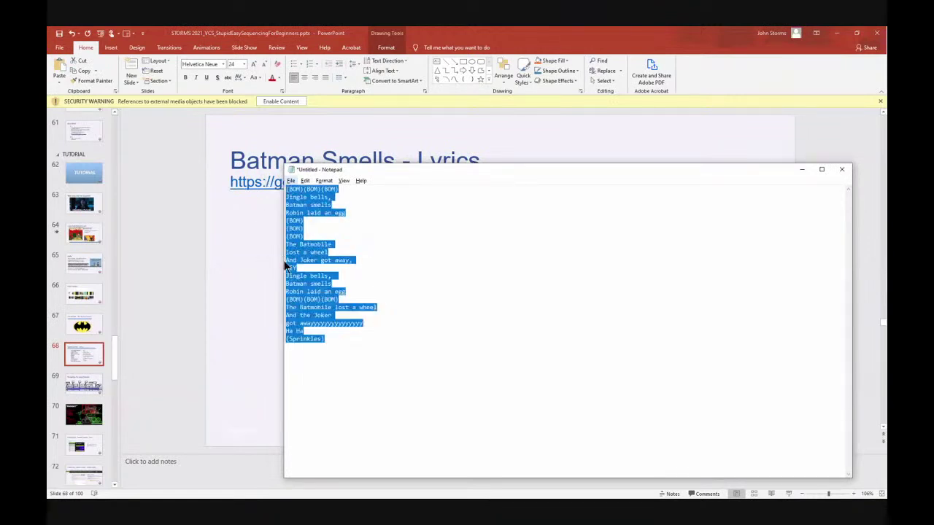
key(alt+Tab)
key(alt+Tab)
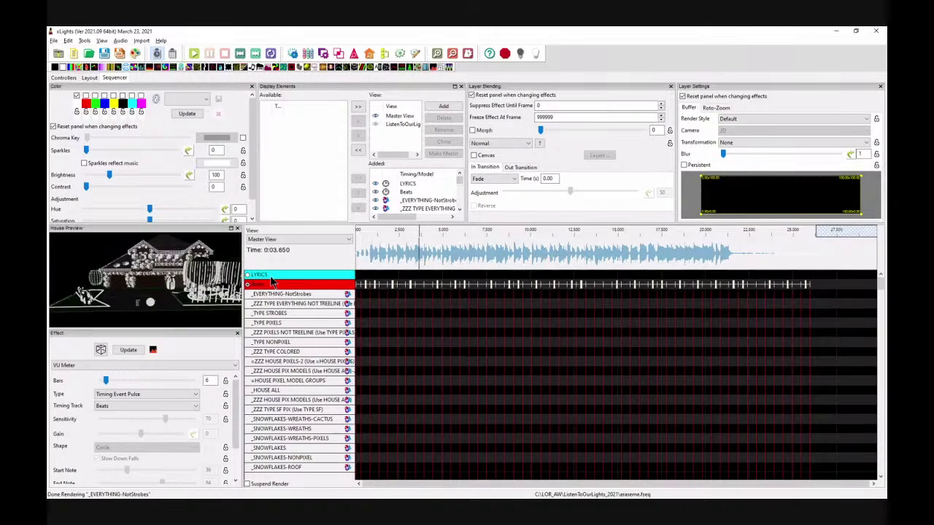
Step: Zoom into the timeline, play the song's opening briefly, and bring up the LYRICS track's actions menu
right_click(270, 277)
click(446, 326)
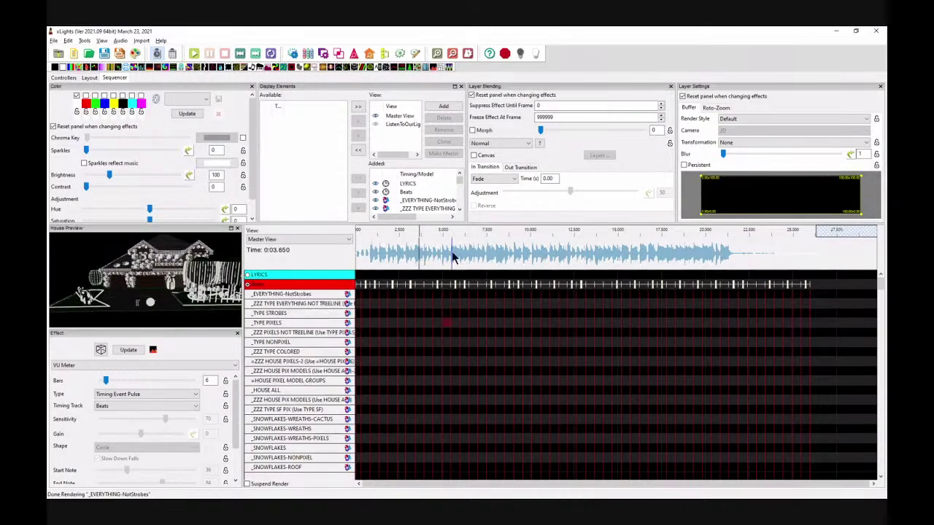
click(453, 252)
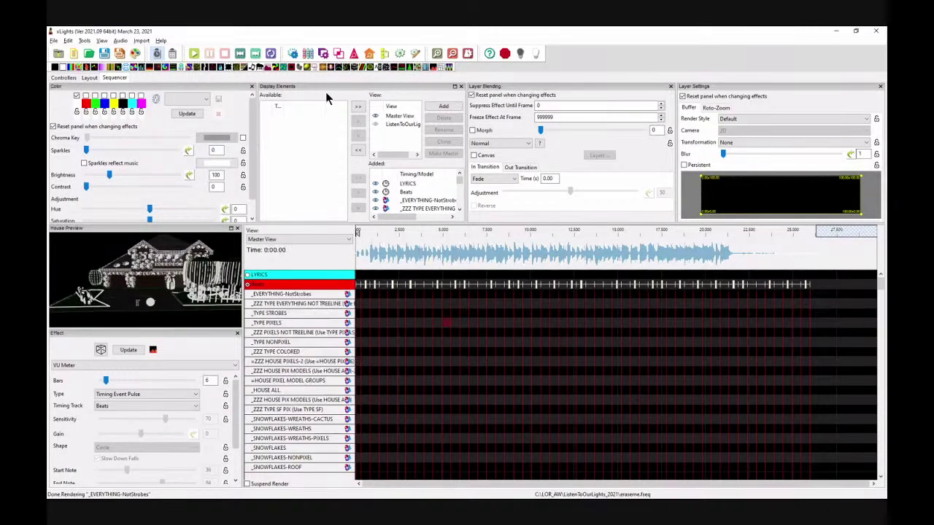
click(436, 53)
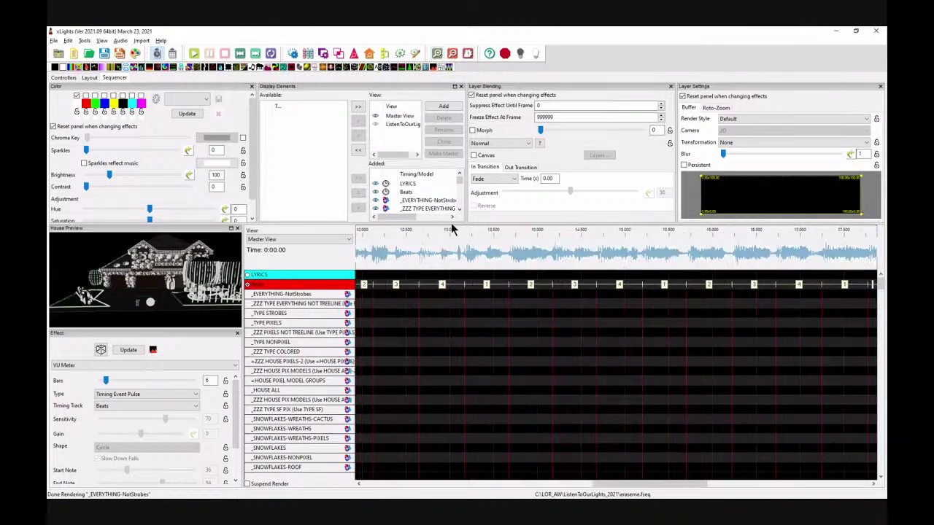
key(space)
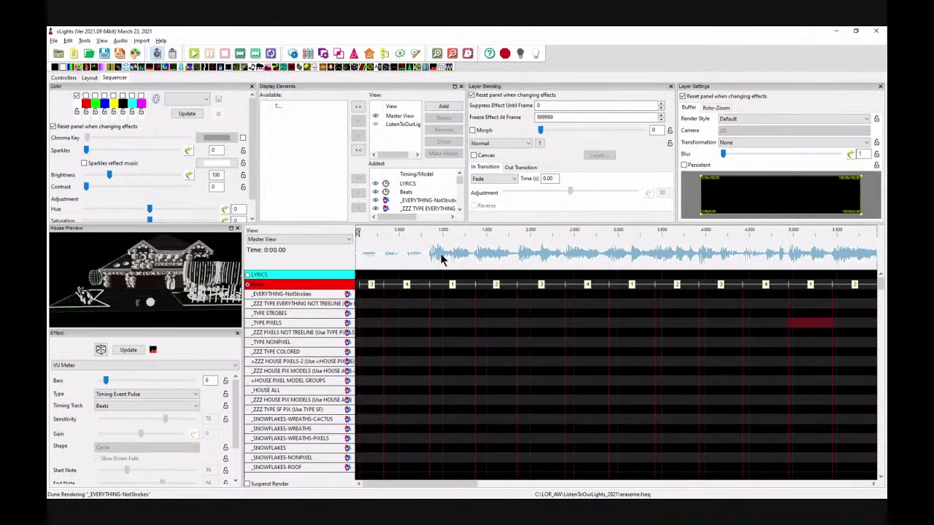
key(space)
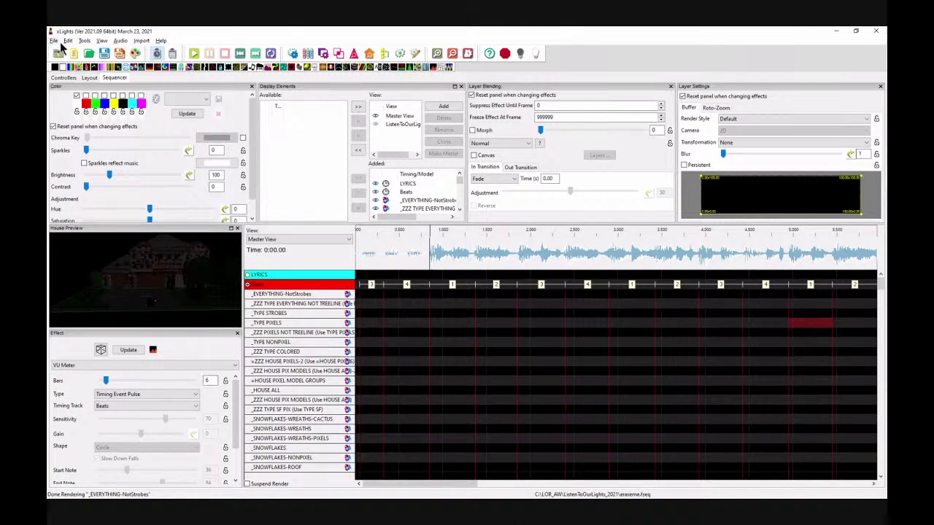
right_click(278, 277)
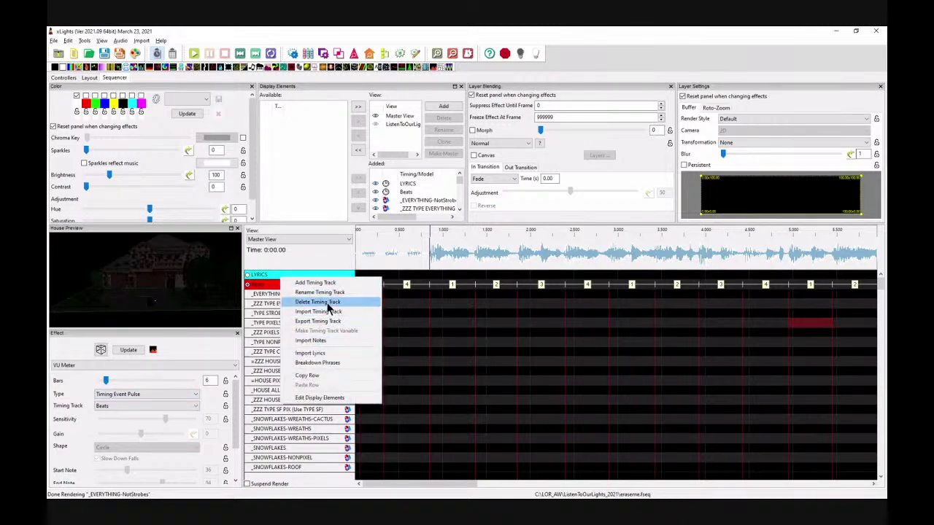
Step: Import the copied lyrics into the LYRICS track with a start time of 0.8 s
click(324, 353)
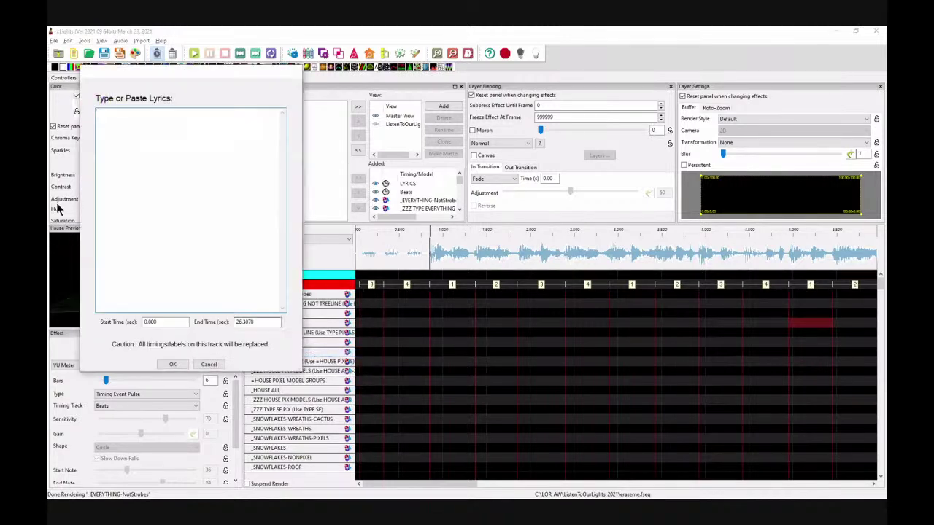
drag(183, 322, 95, 321)
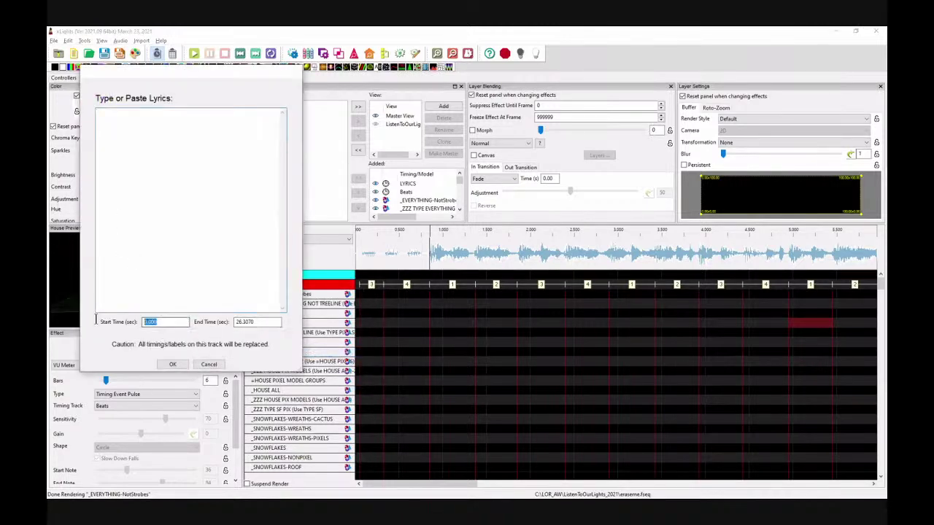
text(.8u)
key(XF86AudioLowerVolume)
key(XF86AudioRaiseVolume)
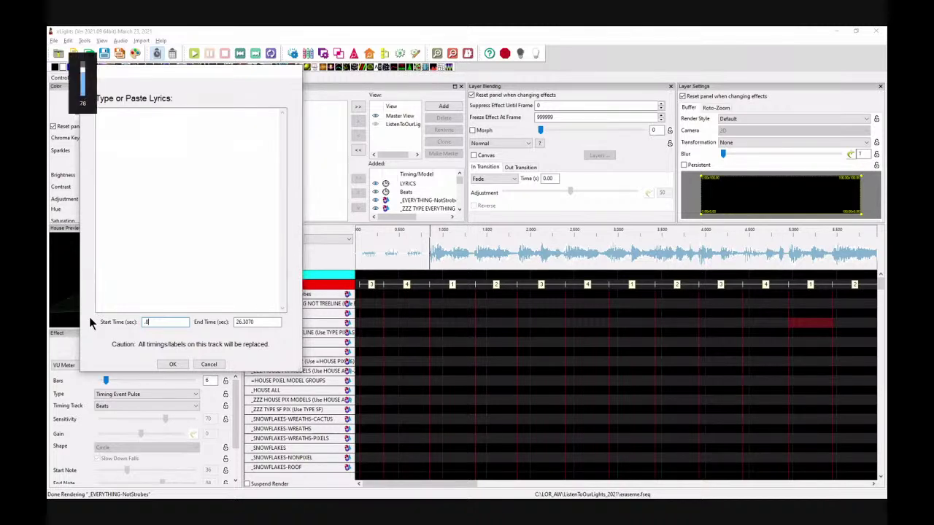
click(154, 148)
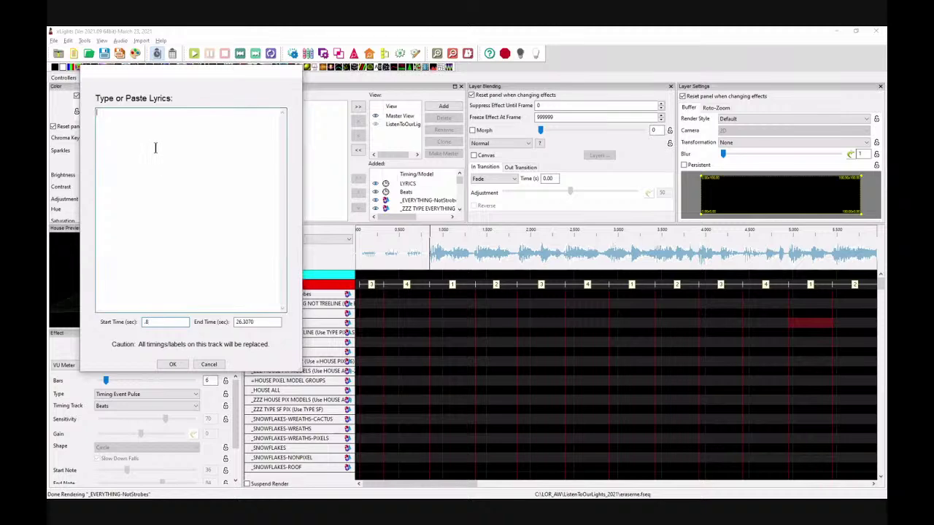
text((BOM)(BOM)(BOM) Jingle bells, Batman smells Robin laid an egg (BOM) (BOM) (BOM) The Batmobile lost a wheel And Joker got away HEY Jingle bells, Batman smells Robin laid an egg (BOM)(BOM)(BOM) The Batmobile lost a wheel And the Joker got awayyyyyyyyyyyyy Ha Ha (Sprinkles))
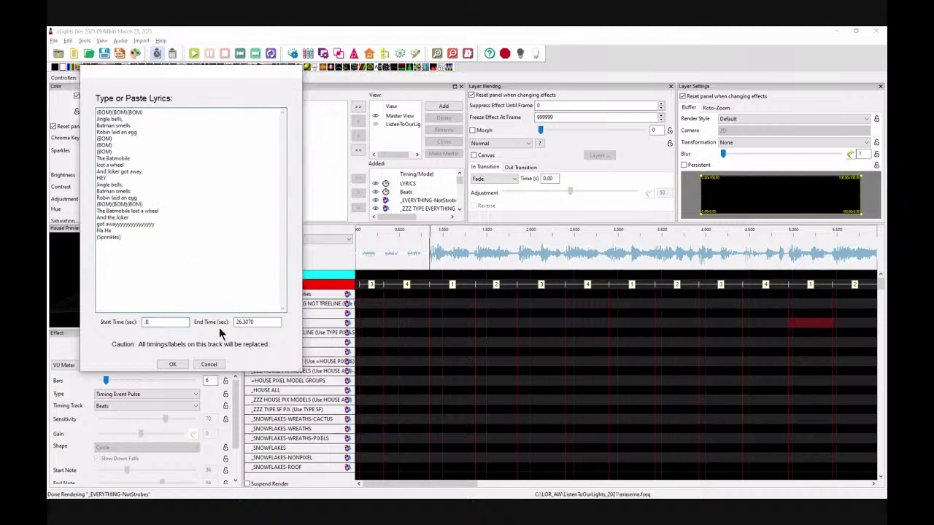
click(173, 366)
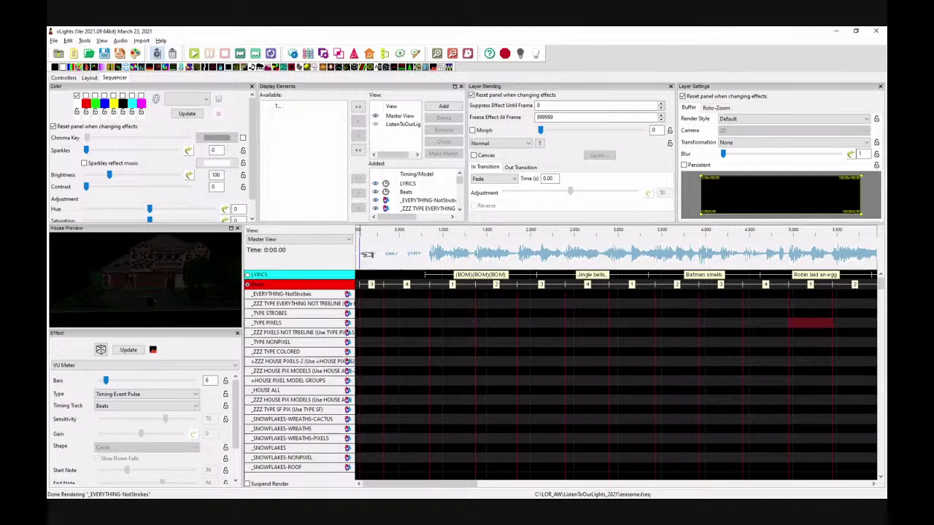
Step: Zoom in on the first three seconds and click near the start of the waveform
scroll(369, 258, up, 1)
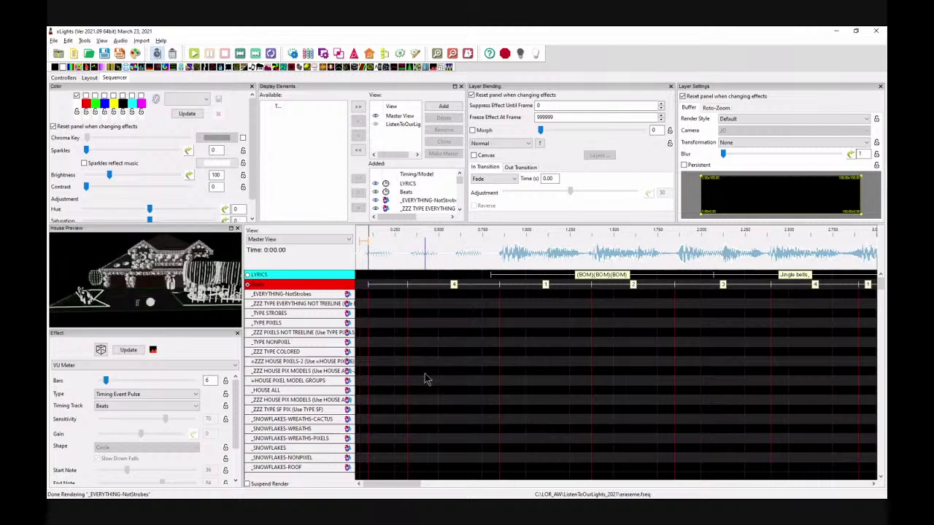
click(369, 282)
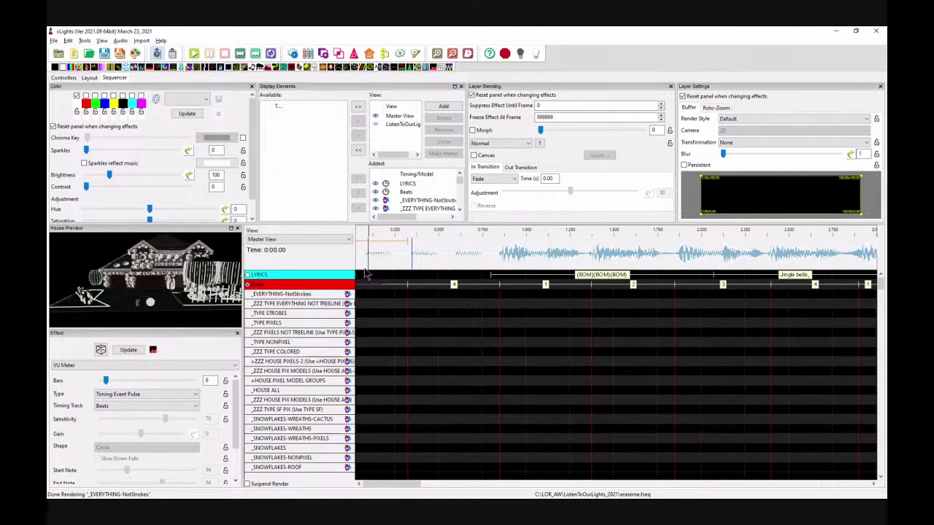
Step: Add an empty timing track named 'Manual' below LYRICS and Beats
right_click(274, 276)
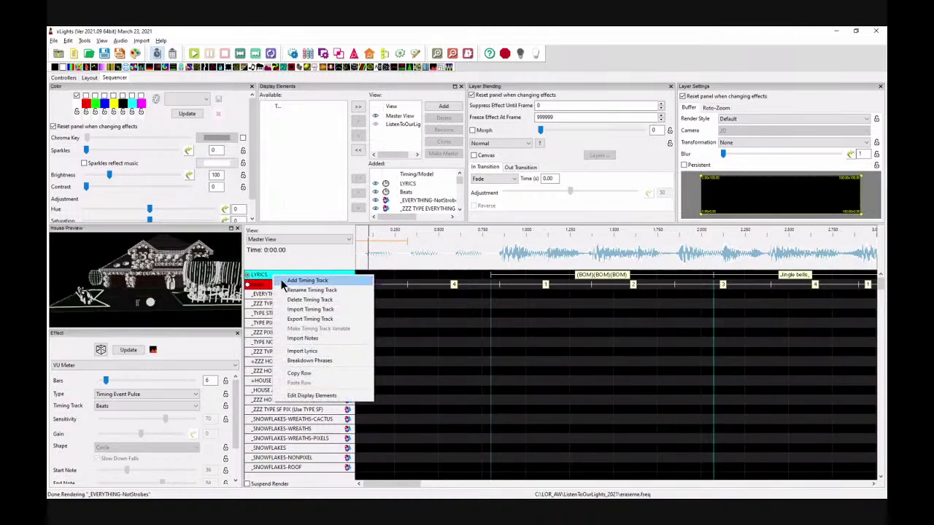
click(283, 281)
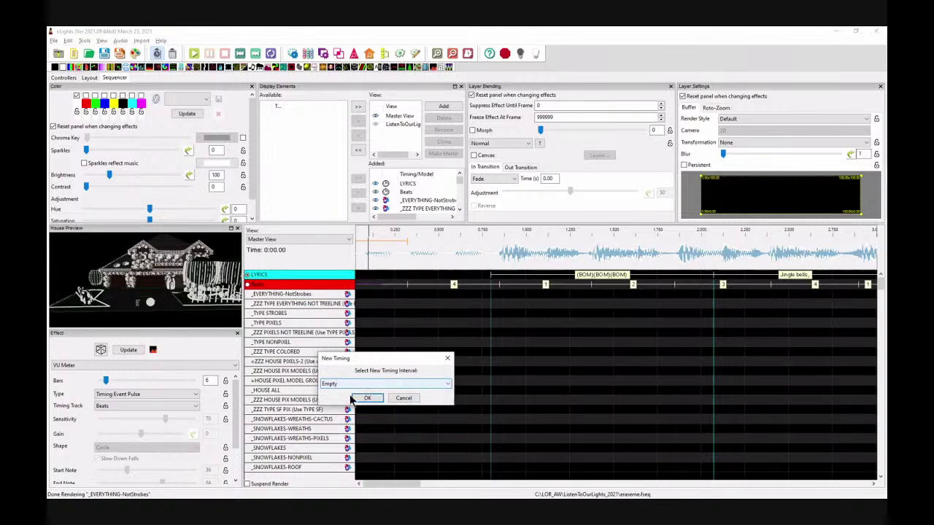
click(366, 398)
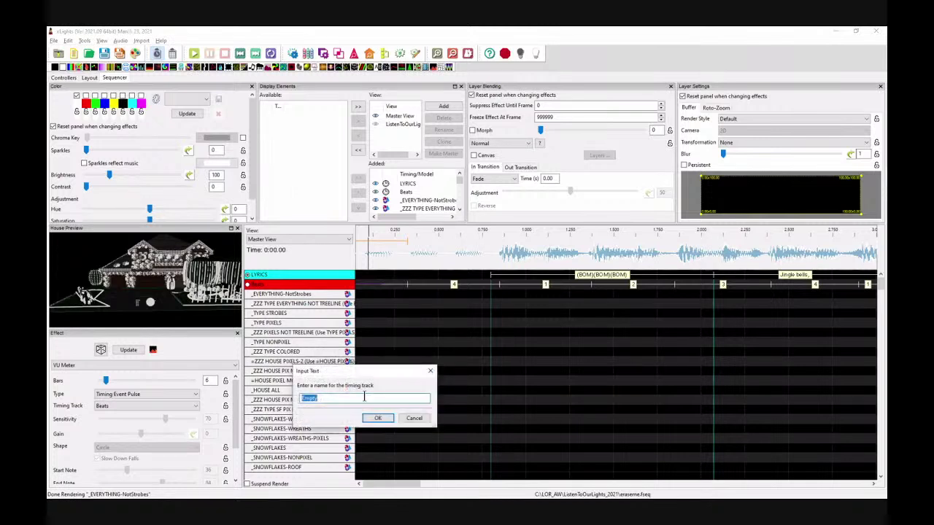
text(Manual)
key(Return)
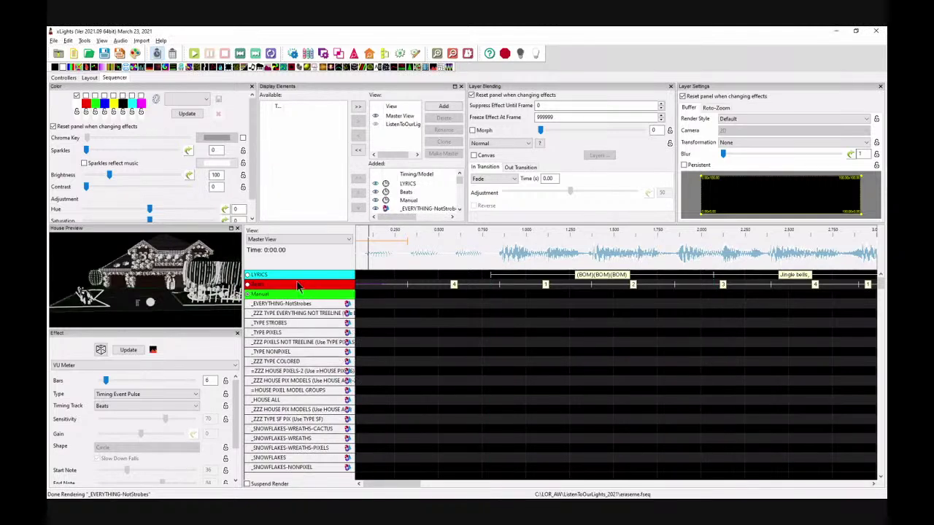
Step: Mark a range on the Manual track, play the opening, and start (BOM)(BOM)(BOM) at 0.10 s
click(413, 261)
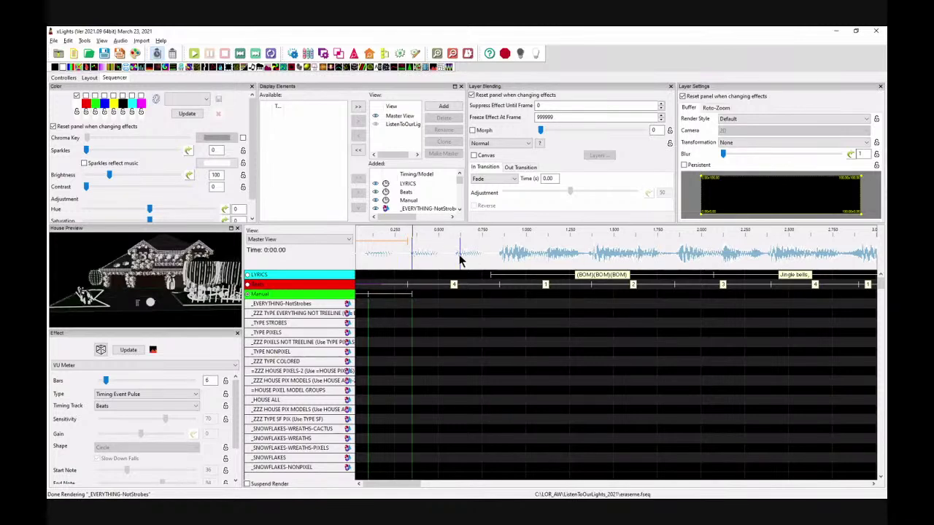
click(459, 260)
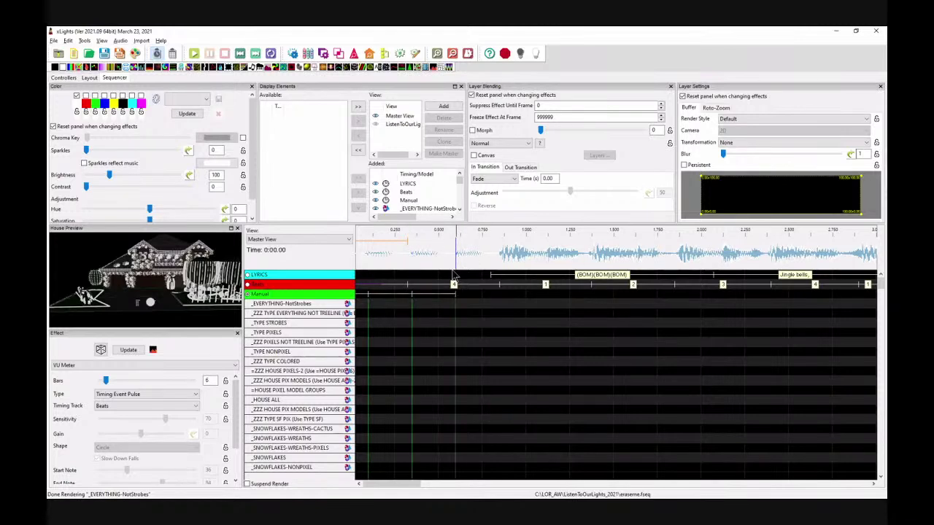
click(363, 254)
key(space)
key(space)
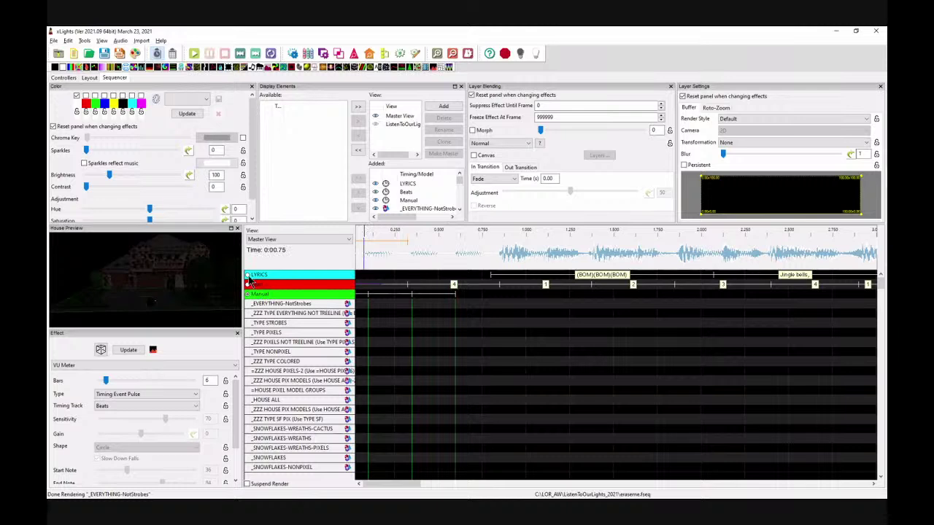
click(248, 275)
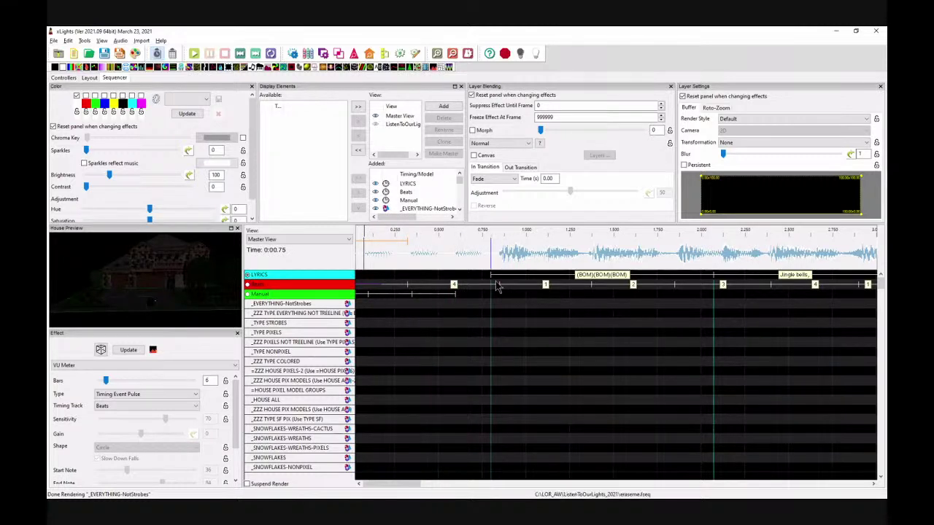
drag(491, 275, 368, 271)
Step: Start 'Jingle bells,' at about 0.775 s and 'Batman smells' at 1.525 s, replaying to check
click(733, 277)
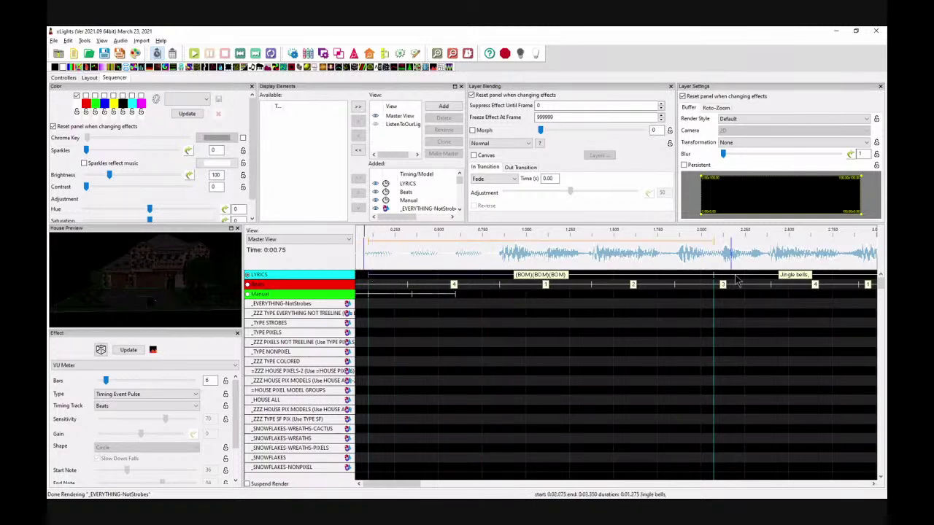
drag(715, 278, 499, 279)
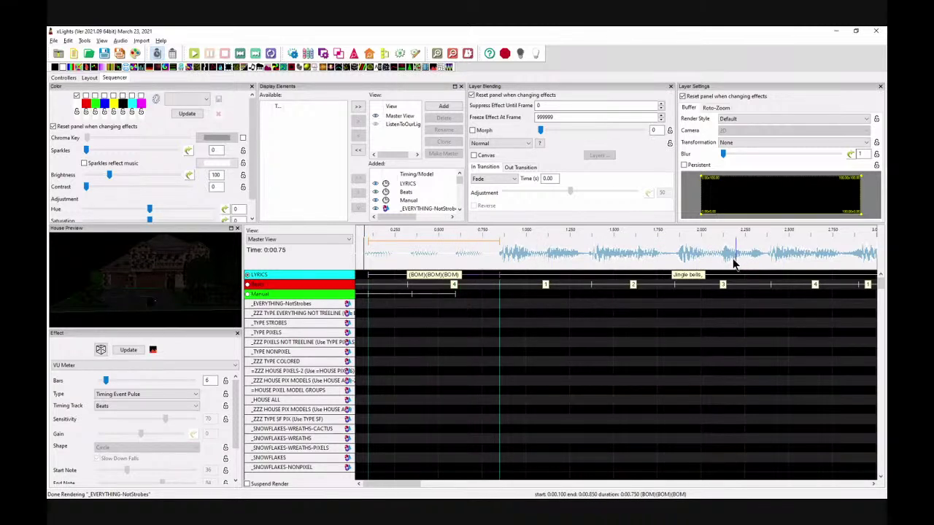
click(452, 53)
click(412, 252)
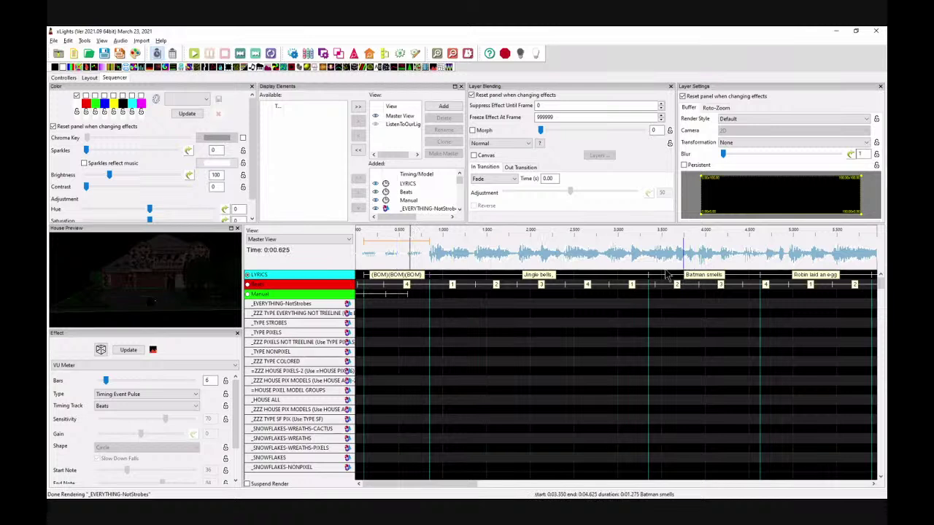
drag(648, 275, 489, 270)
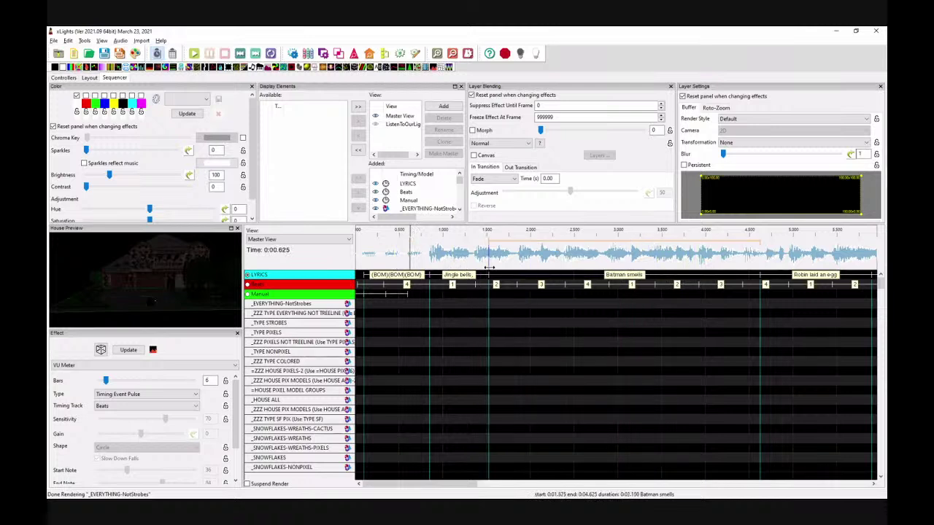
click(403, 250)
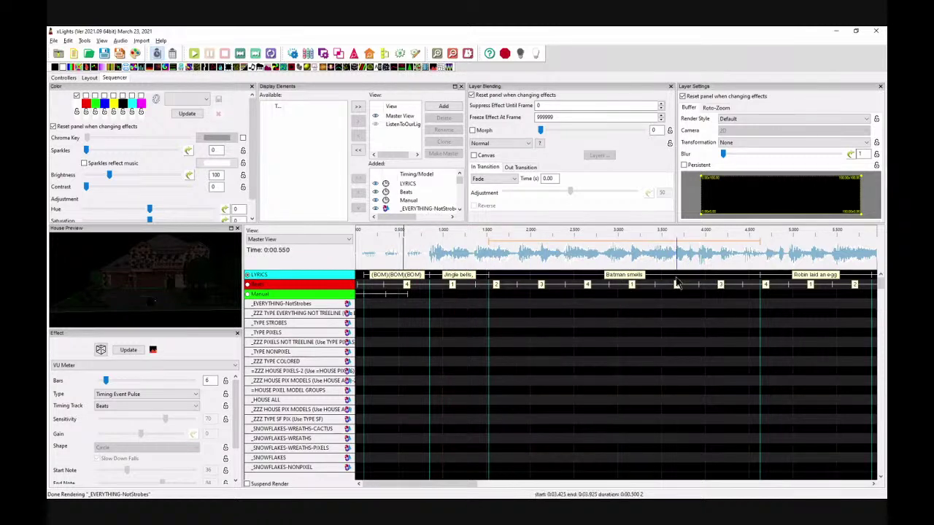
click(509, 250)
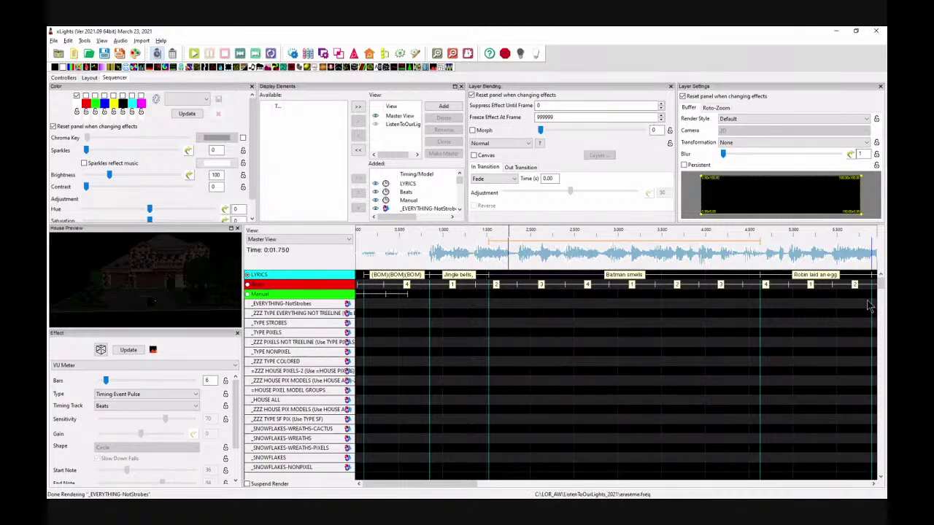
Step: Move the 'Robin laid an egg' start to about 2.7 s and audition the result
drag(761, 277, 523, 275)
click(463, 255)
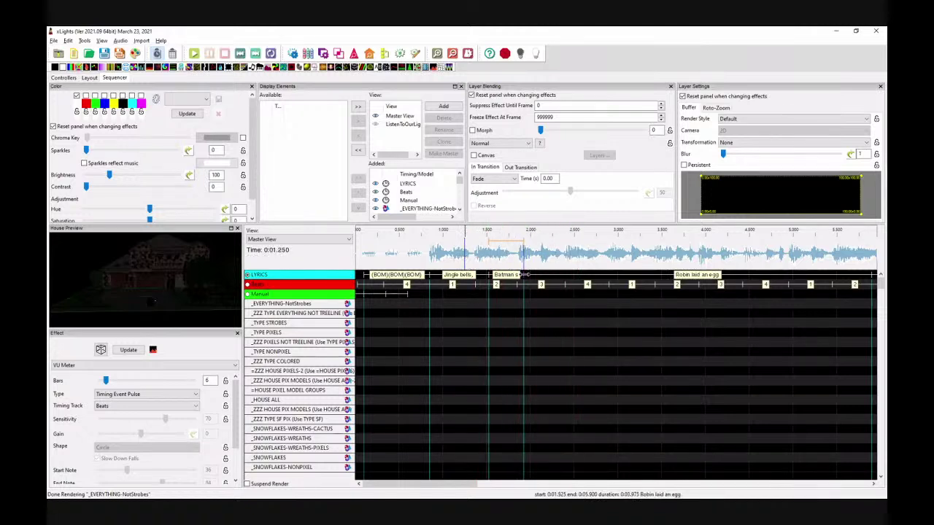
drag(524, 276, 582, 275)
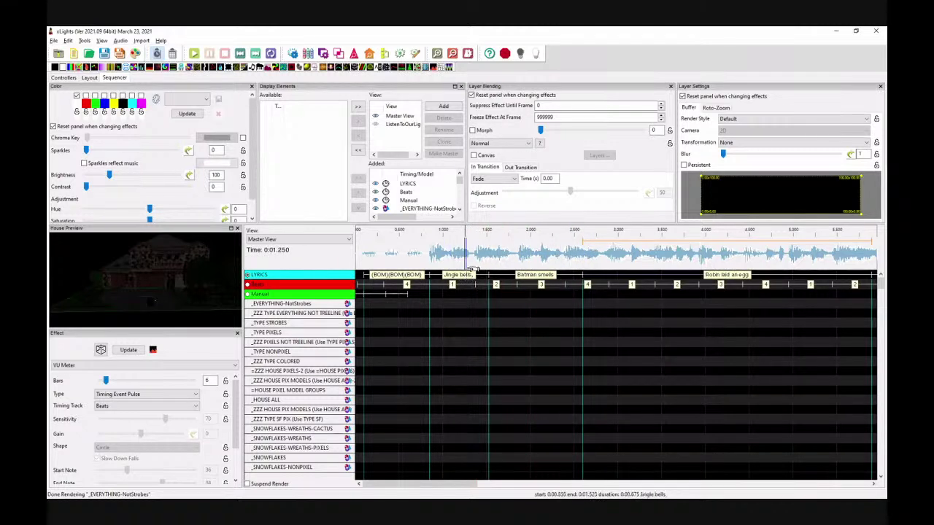
click(470, 262)
key(space)
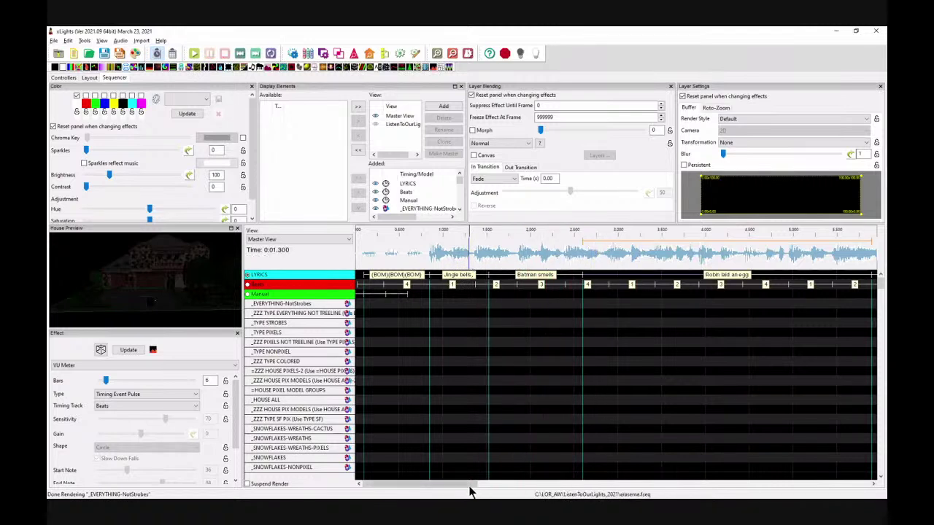
drag(468, 487, 491, 491)
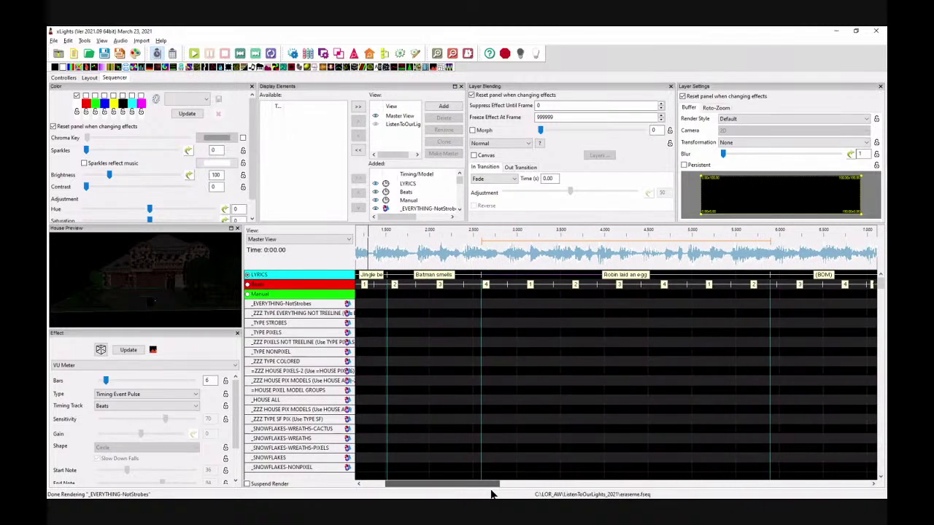
click(471, 246)
key(space)
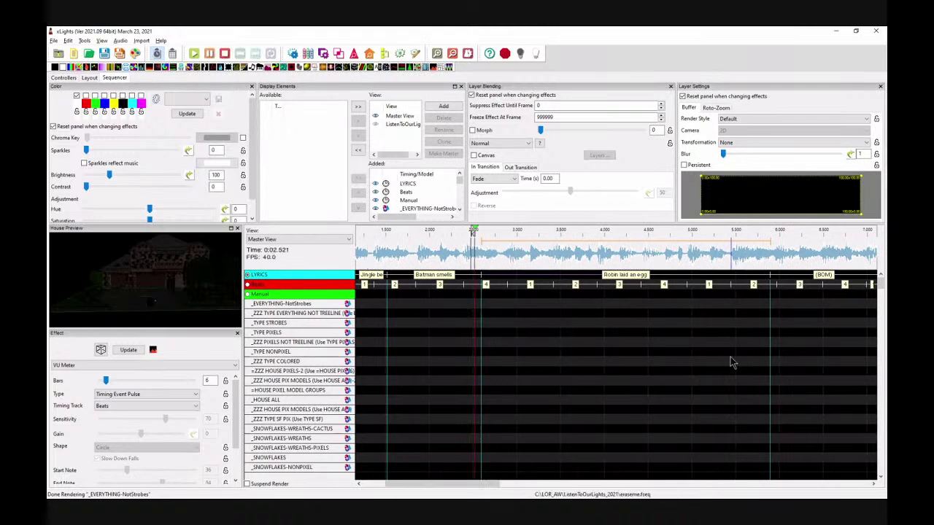
key(space)
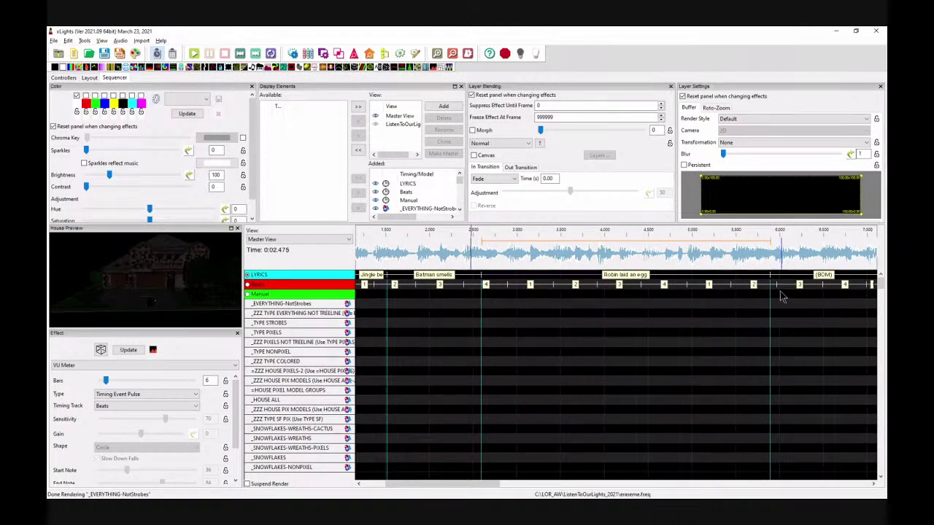
Step: End 'Robin laid an egg' near 4.0 s, shorten the (BOM)s to 4.3 and 4.7 s, start 'The Batmobile' after
drag(770, 277, 577, 275)
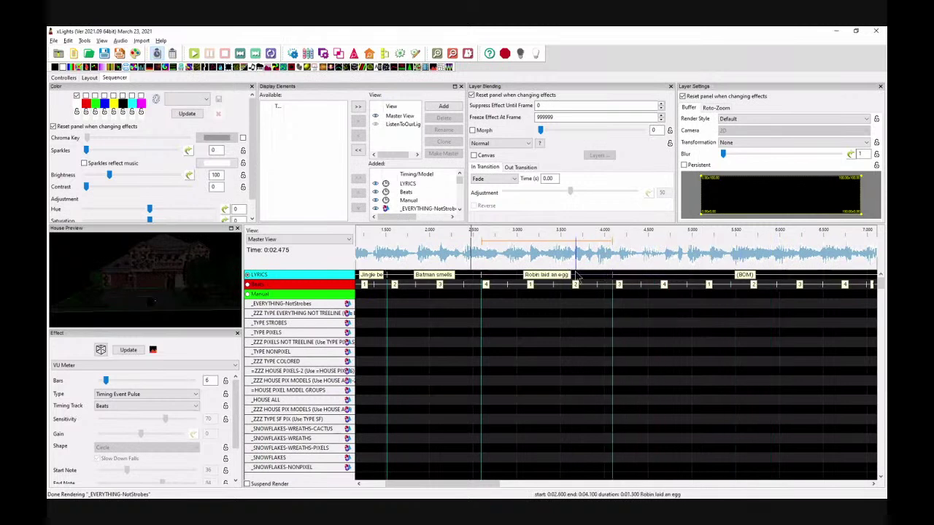
key(space)
drag(467, 483, 500, 483)
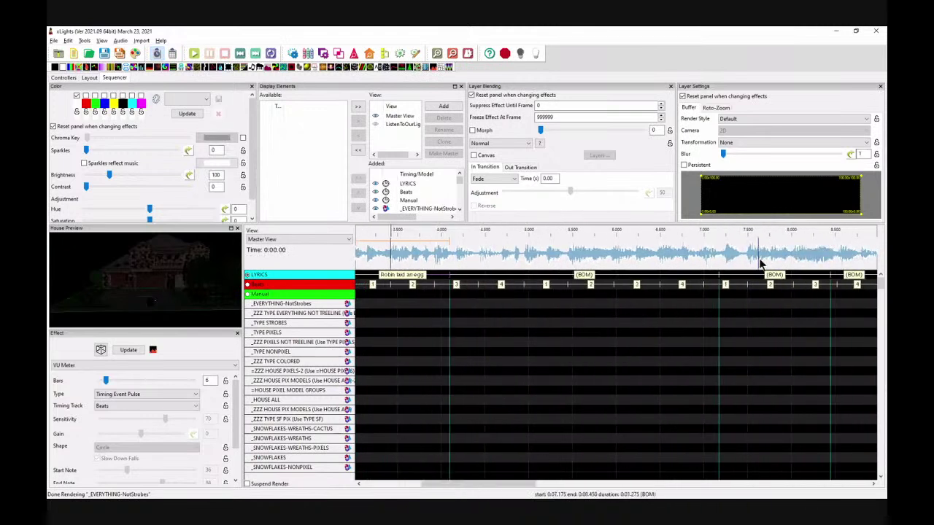
drag(719, 274, 477, 275)
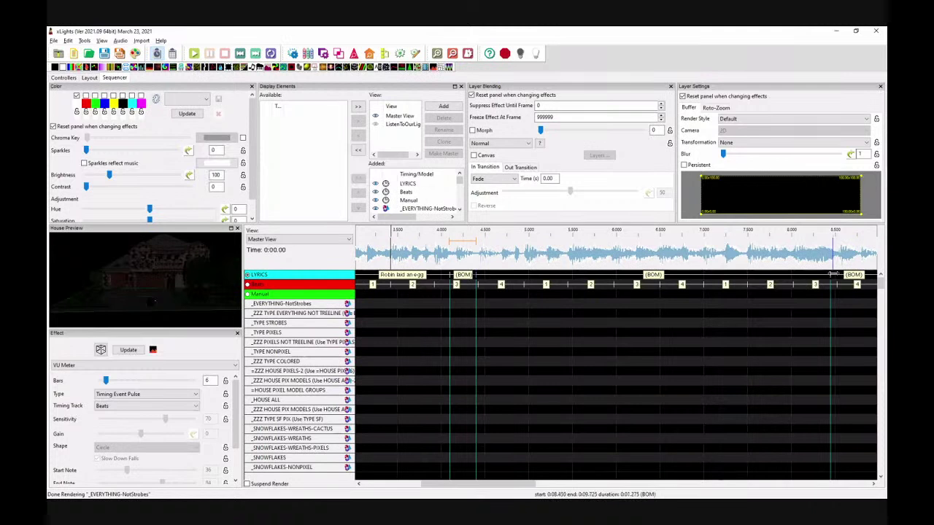
drag(831, 274, 503, 275)
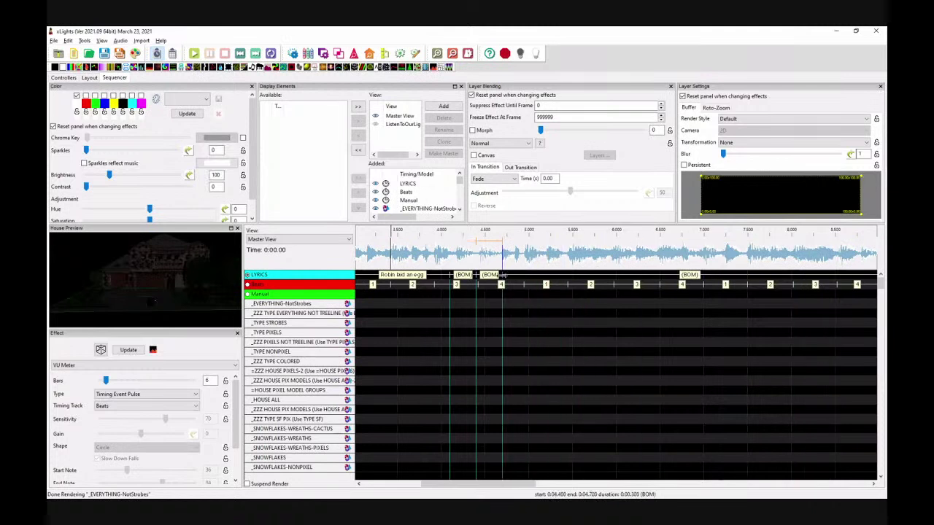
drag(523, 490, 546, 492)
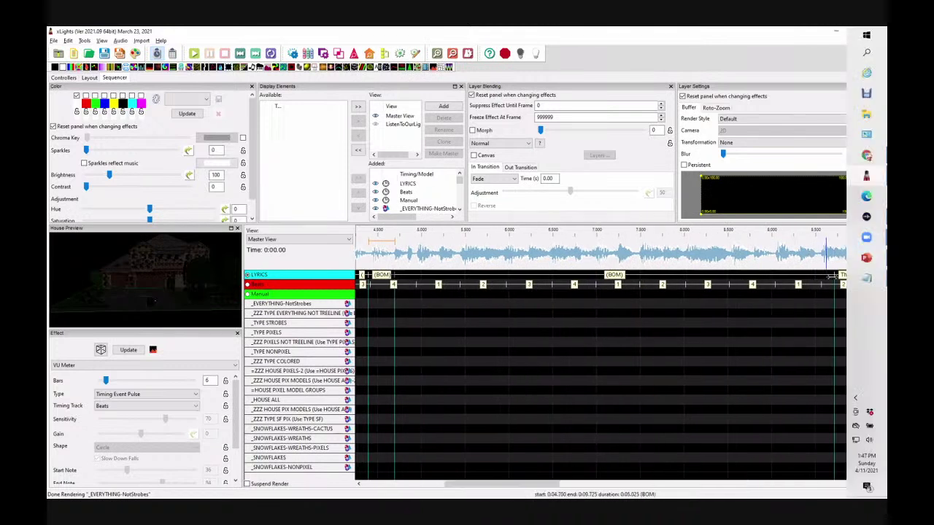
drag(831, 276, 410, 275)
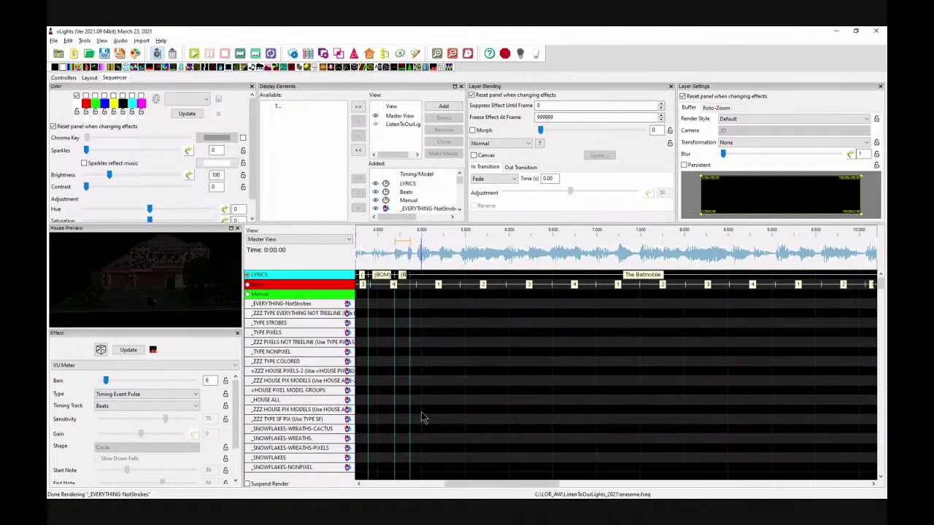
drag(460, 483, 437, 483)
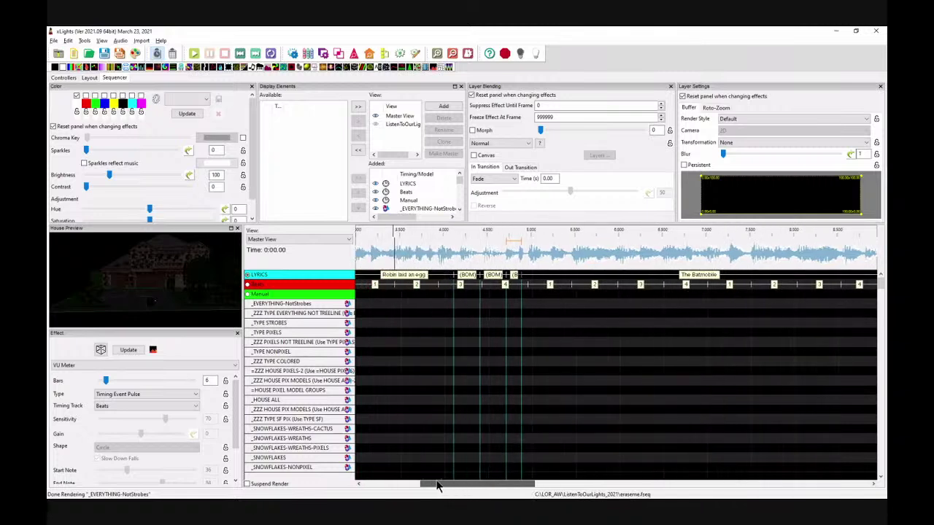
Step: Retime the first (BOM) to 4.325–4.6 s and play from about 4.05 s to check
click(428, 257)
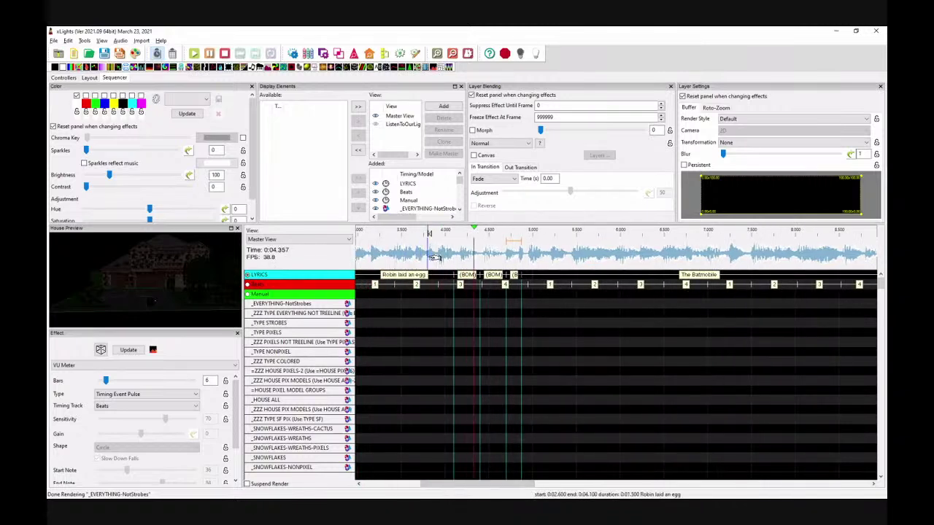
click(467, 275)
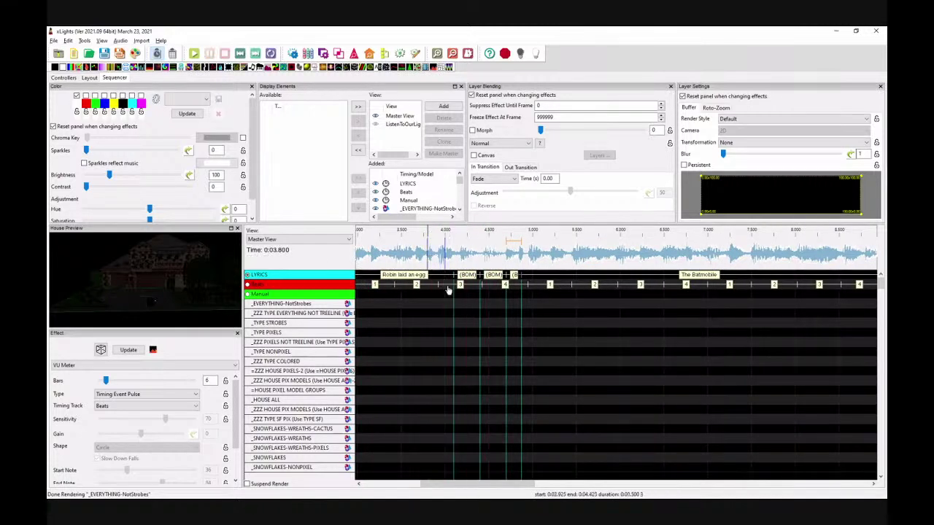
mouse_move(479, 276)
mouse_down()
mouse_move(497, 277)
mouse_move(472, 278)
mouse_move(482, 281)
mouse_up()
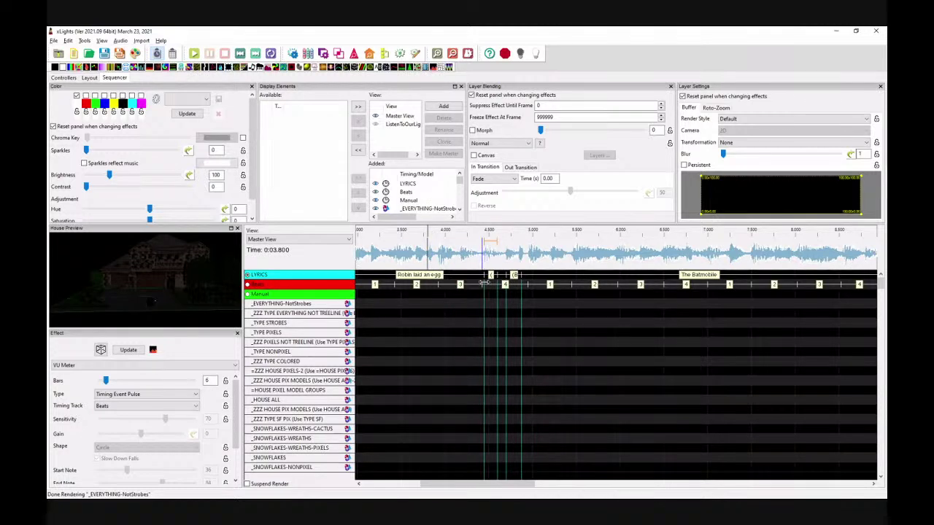
click(449, 248)
key(space)
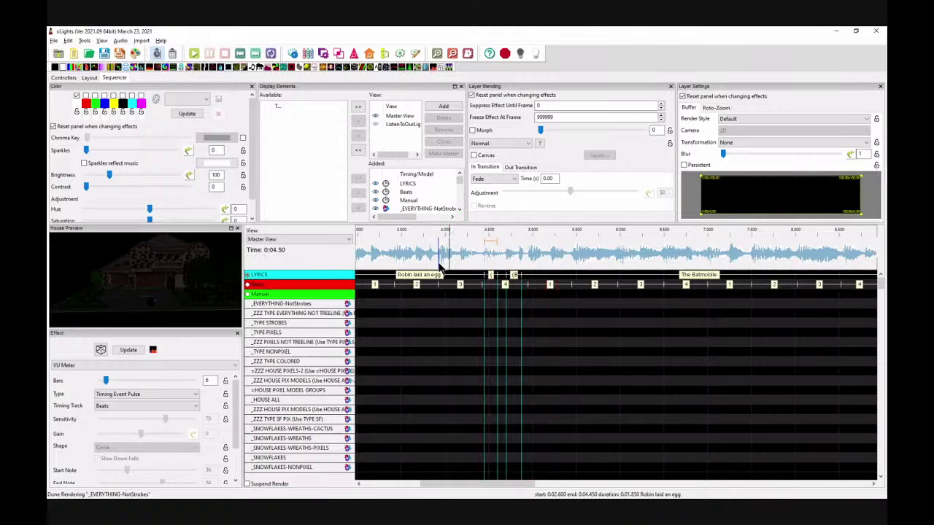
drag(487, 493, 518, 492)
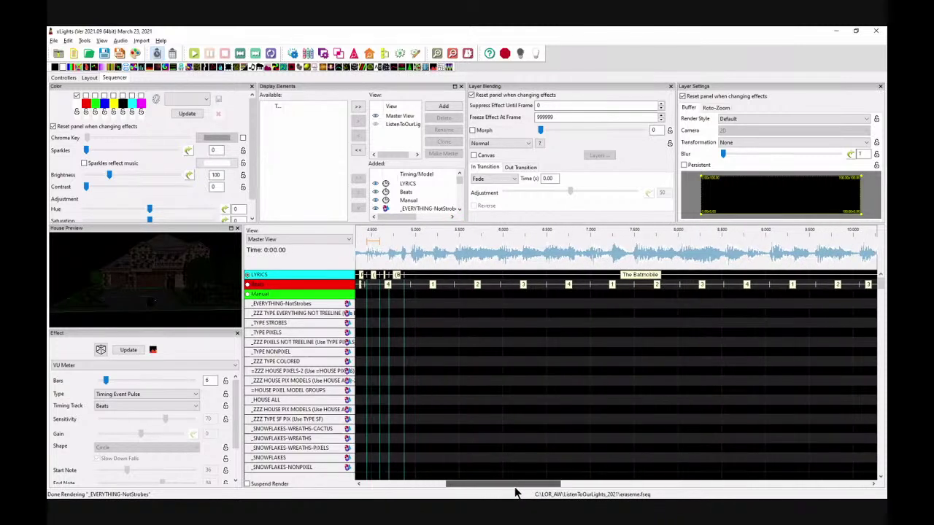
Step: End 'The Batmobile' at about 6.5 s and pull 'And Joker got away,' earlier, shortening 'lost a wheel'
click(452, 55)
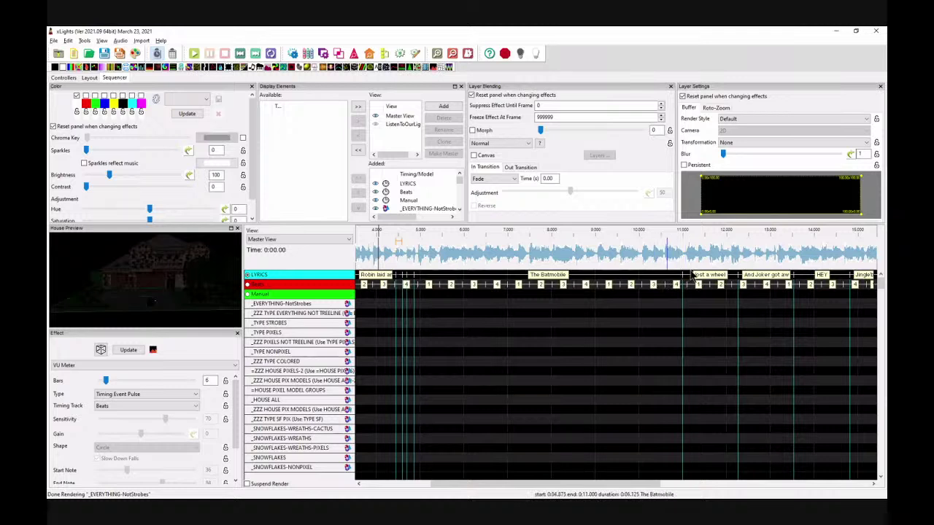
drag(681, 273, 473, 274)
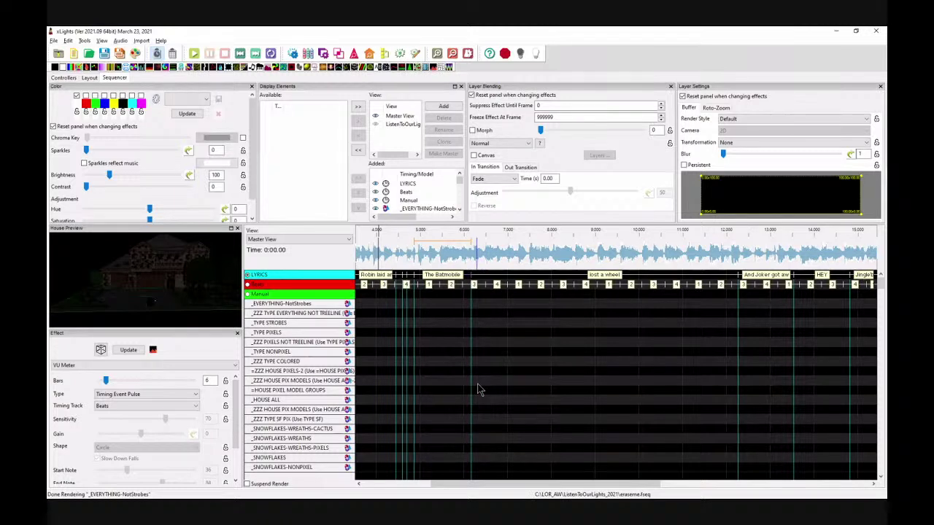
click(404, 254)
key(space)
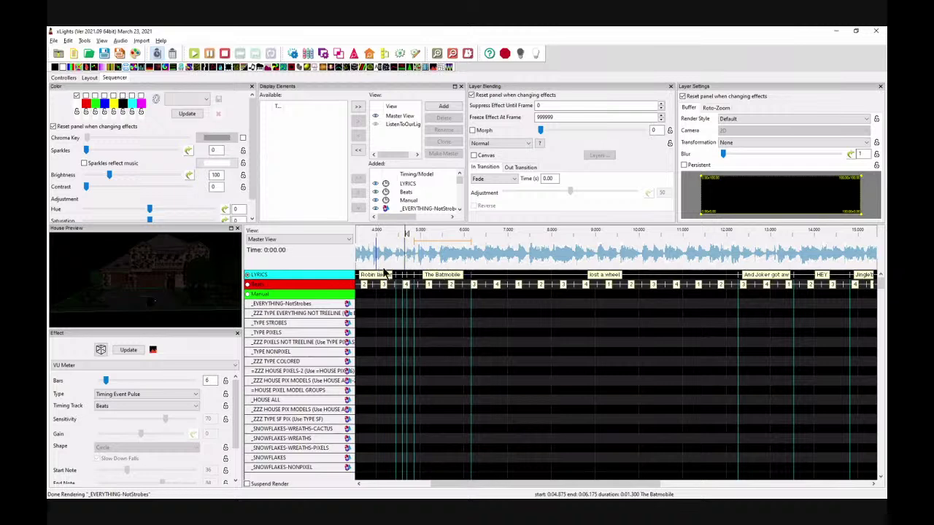
key(space)
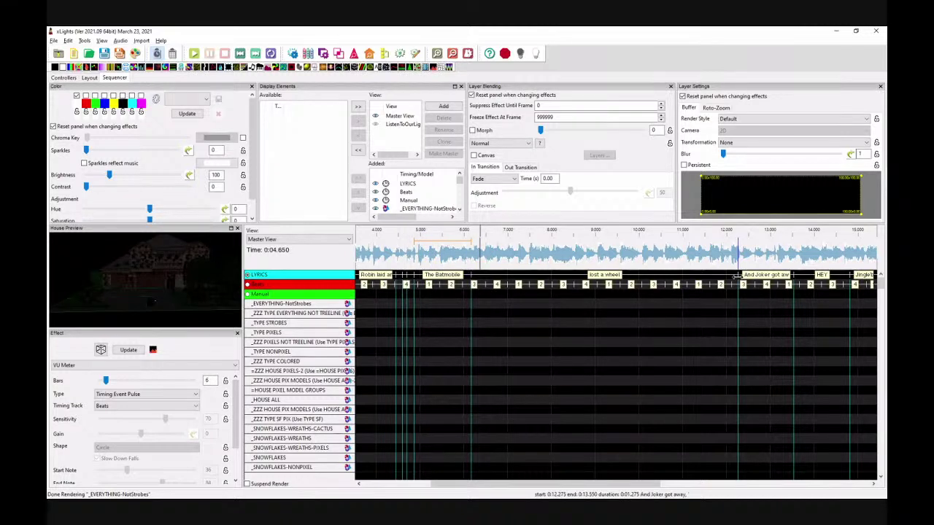
drag(736, 276, 580, 276)
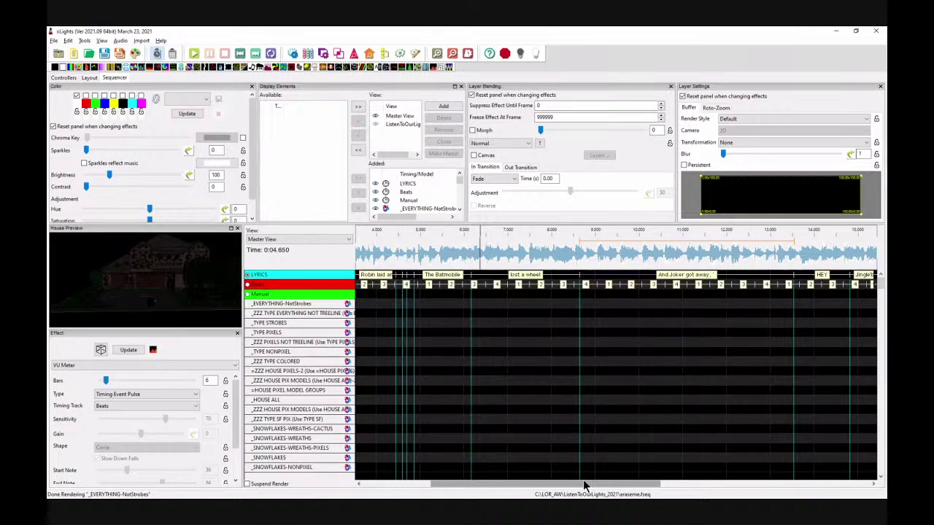
drag(528, 485, 483, 492)
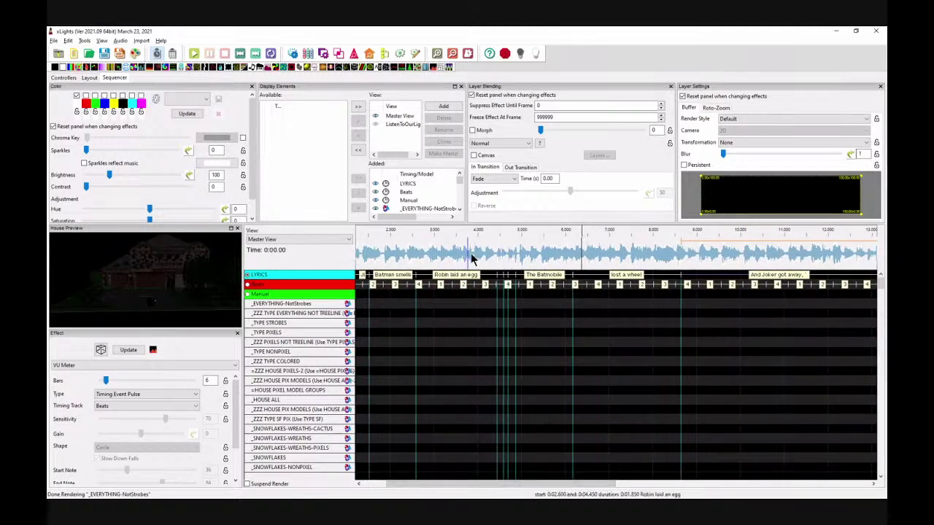
Step: Zoom in twice, audition from about 3.9 s, and end 'Robin laid an egg' at 4.425 s
click(437, 55)
drag(521, 483, 495, 487)
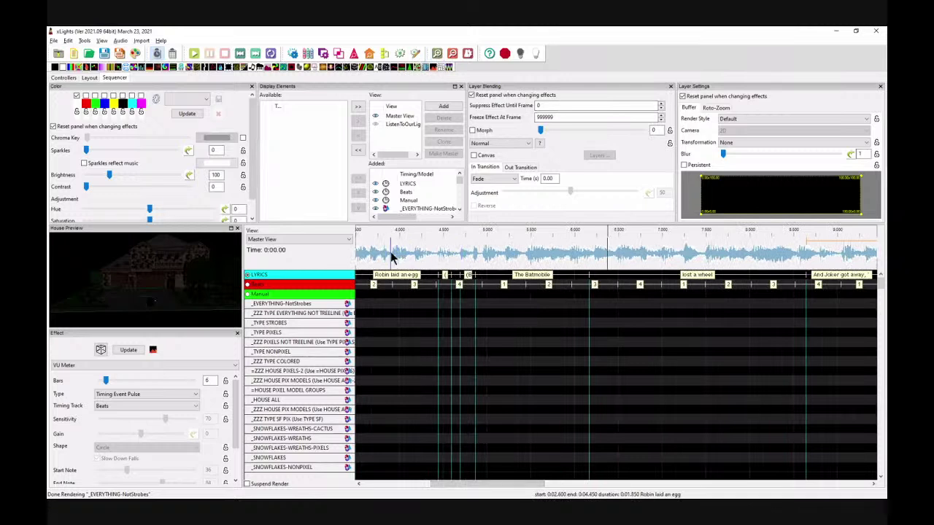
click(437, 55)
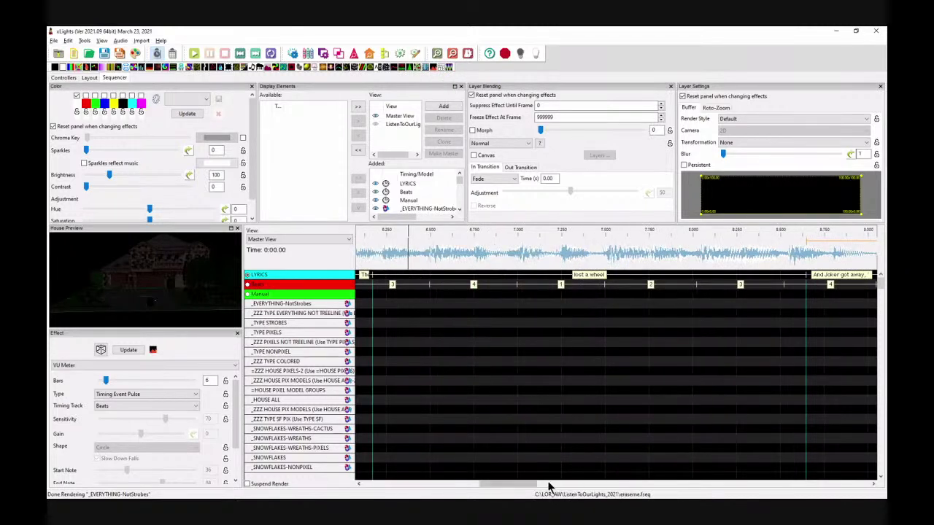
drag(544, 487, 484, 487)
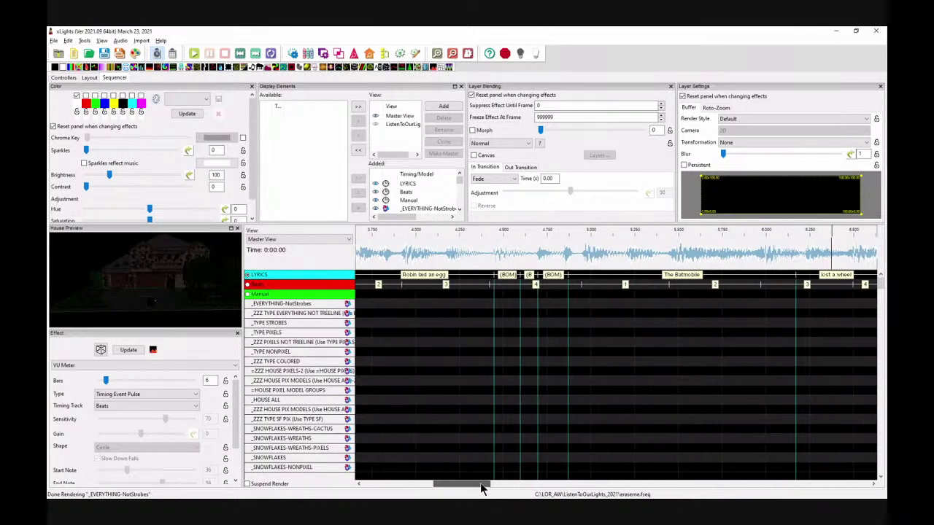
click(398, 257)
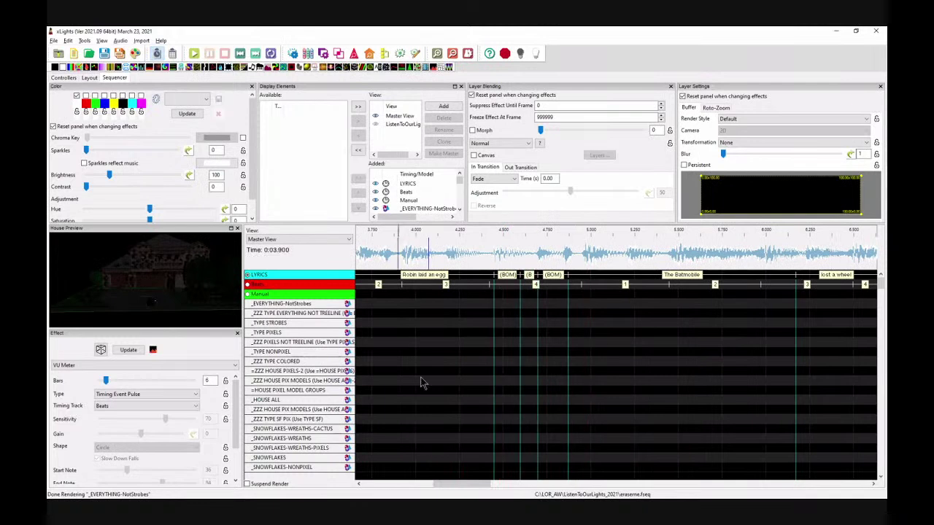
click(440, 251)
key(space)
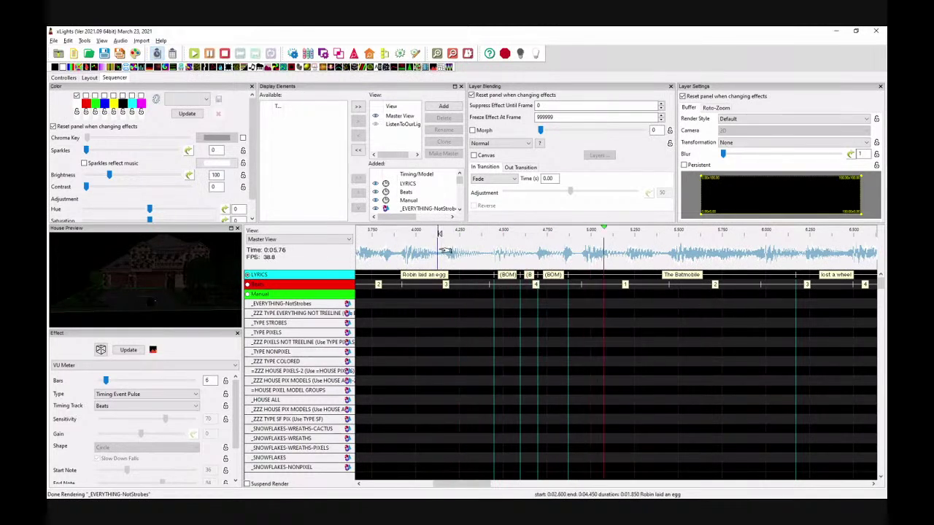
key(space)
drag(490, 275, 515, 276)
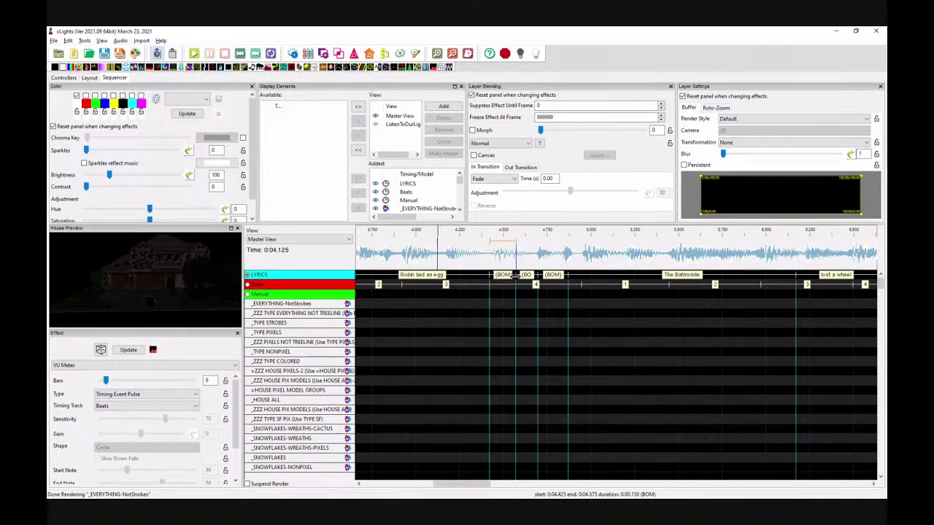
Step: Extend the third (BOM) to end at 4.925 s and play the section back to check
click(527, 275)
click(467, 256)
click(560, 277)
drag(563, 281, 576, 276)
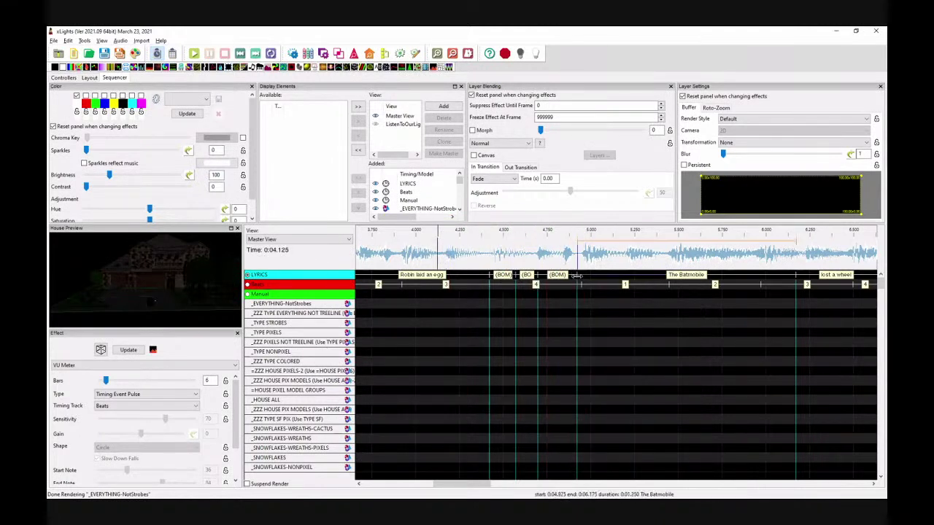
click(526, 275)
key(space)
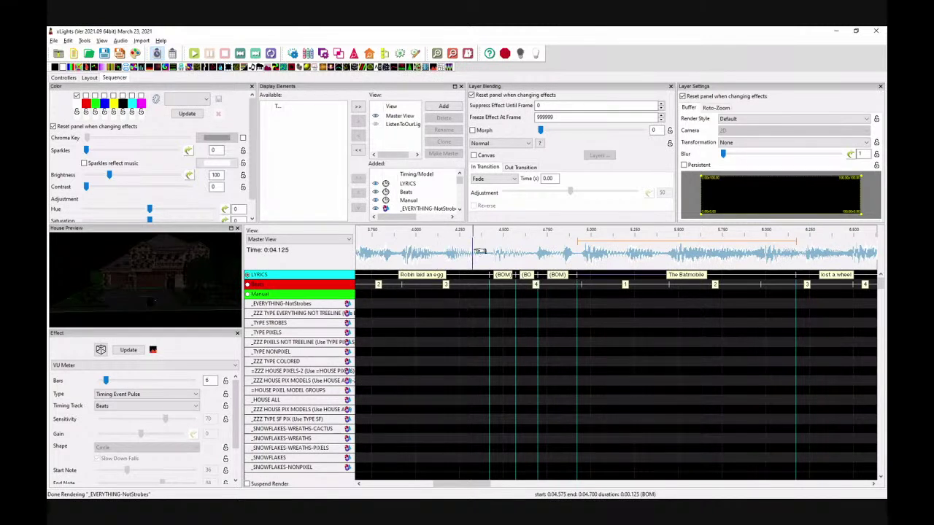
click(468, 251)
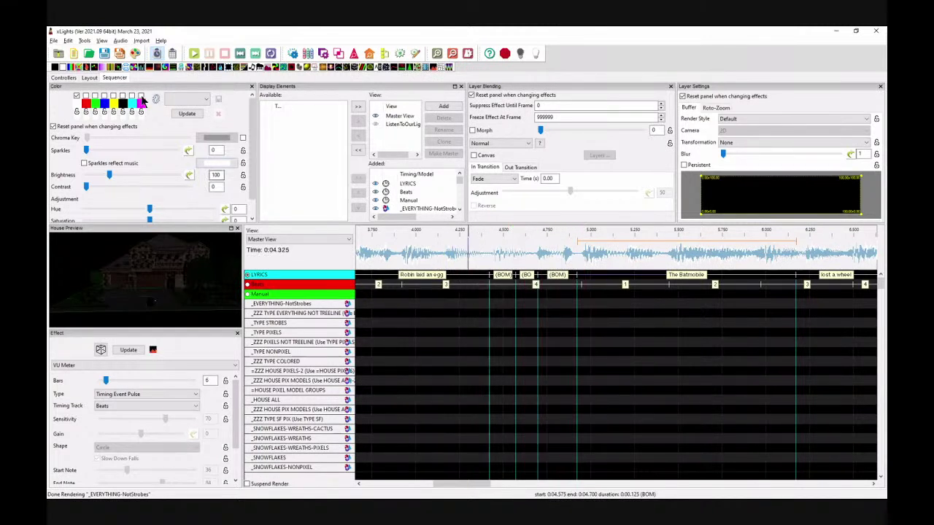
Step: Slow playback to half speed and audition the audio from about 4.27 s around the (BOM)s
click(120, 40)
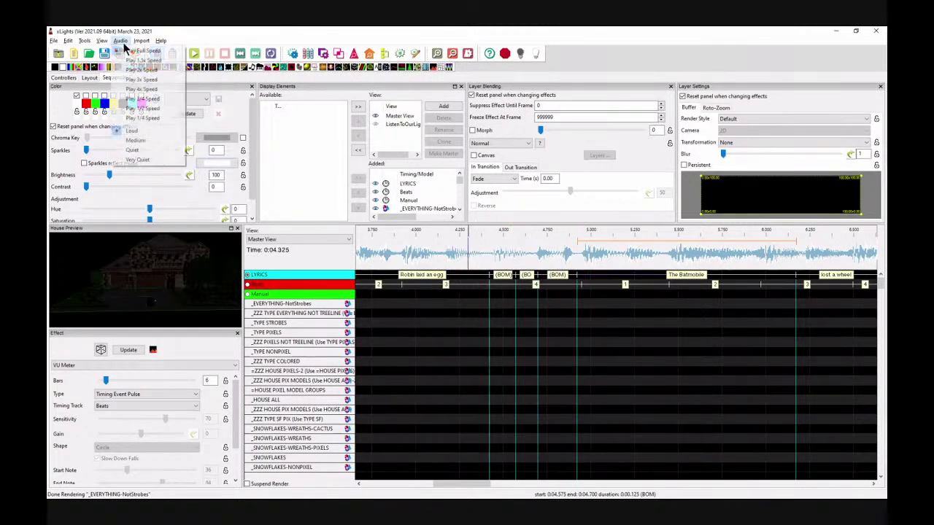
click(143, 108)
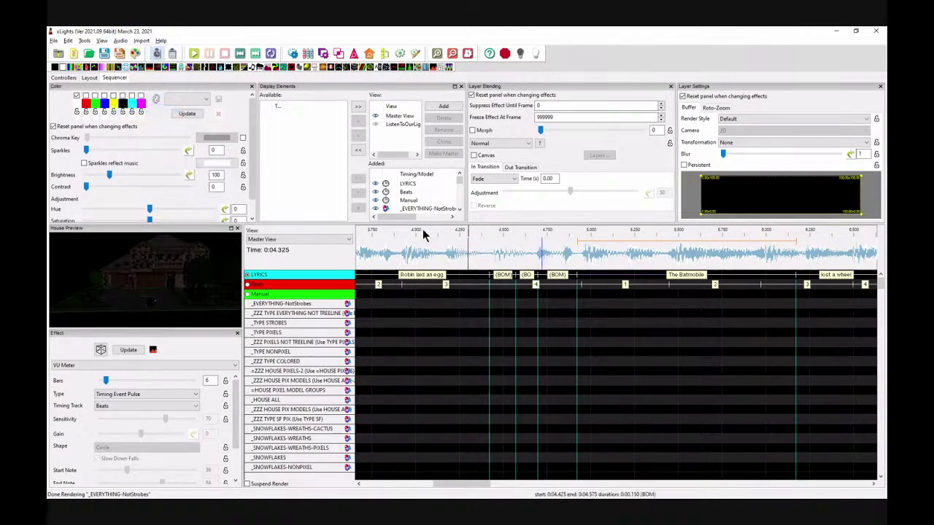
click(463, 257)
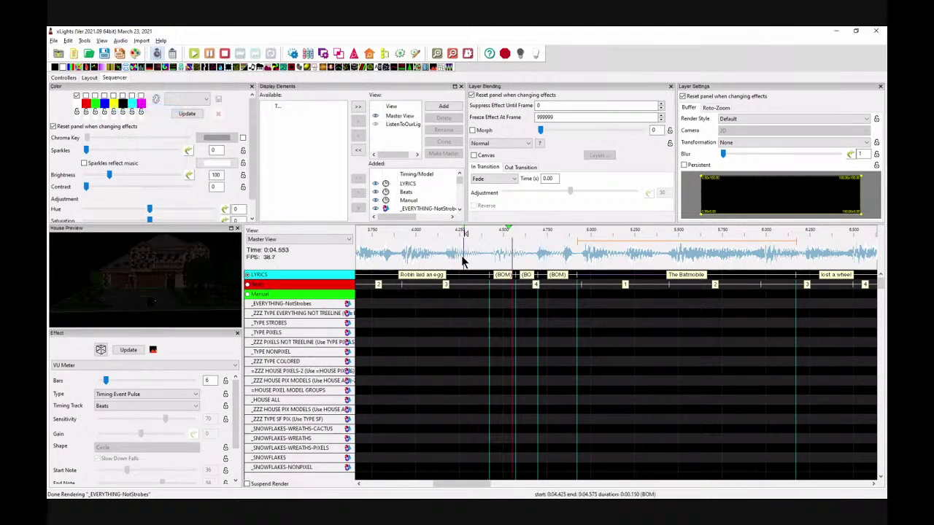
key(space)
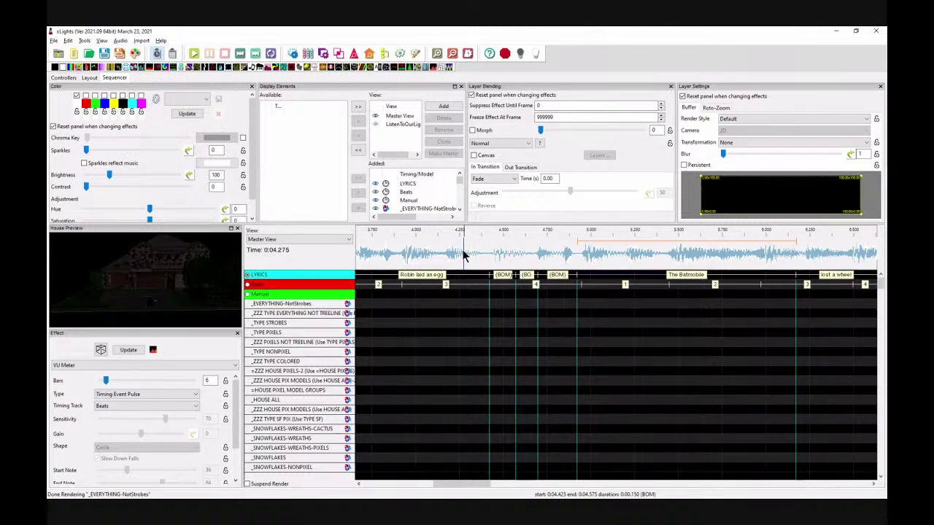
key(space)
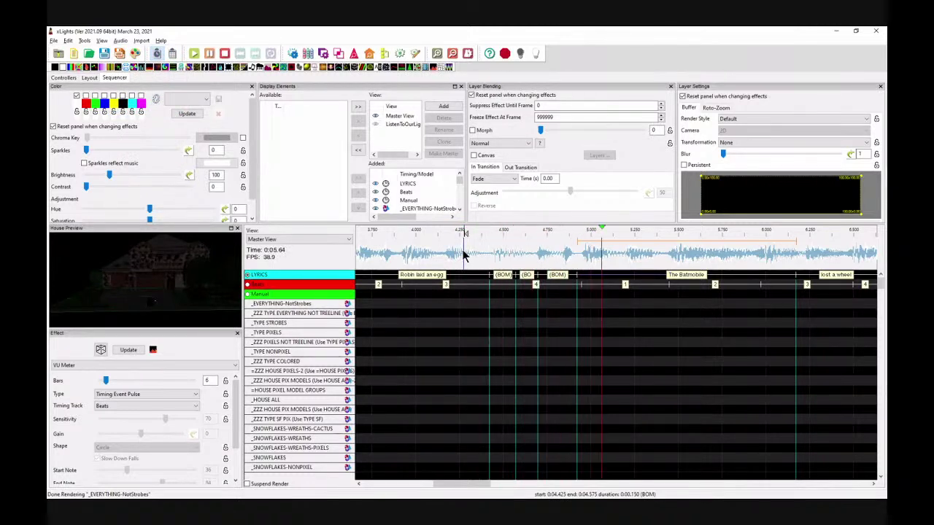
key(space)
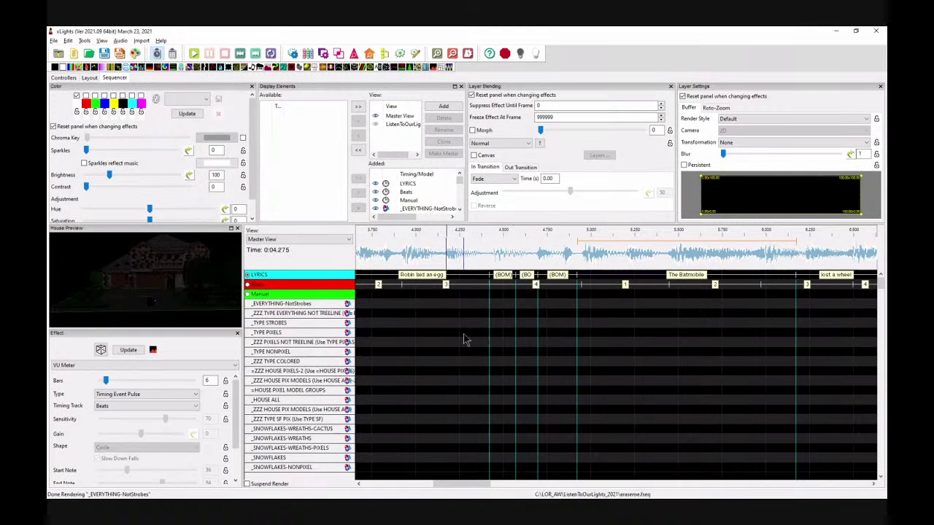
key(space)
key(space)
Step: End 'Robin laid an egg' at 4.325, pull the first (BOM)'s end earlier, extend the second slightly
drag(489, 277, 471, 277)
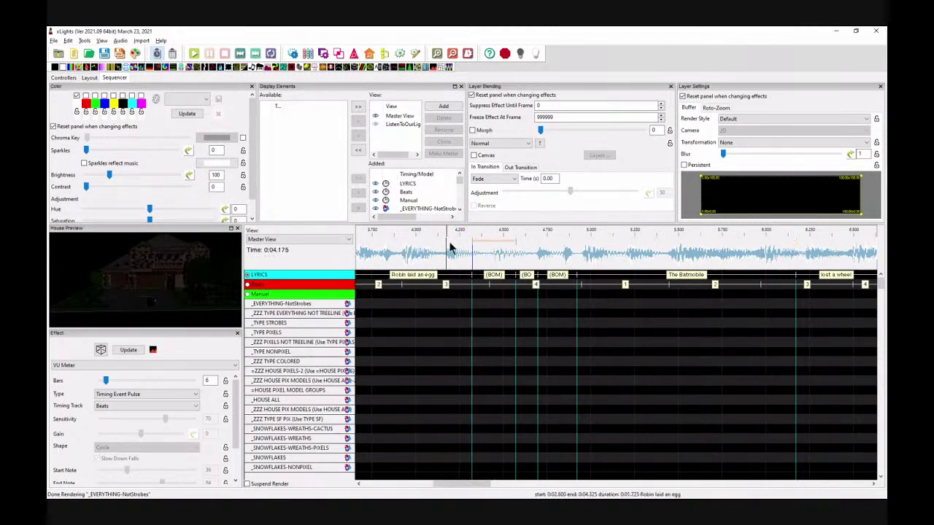
click(510, 281)
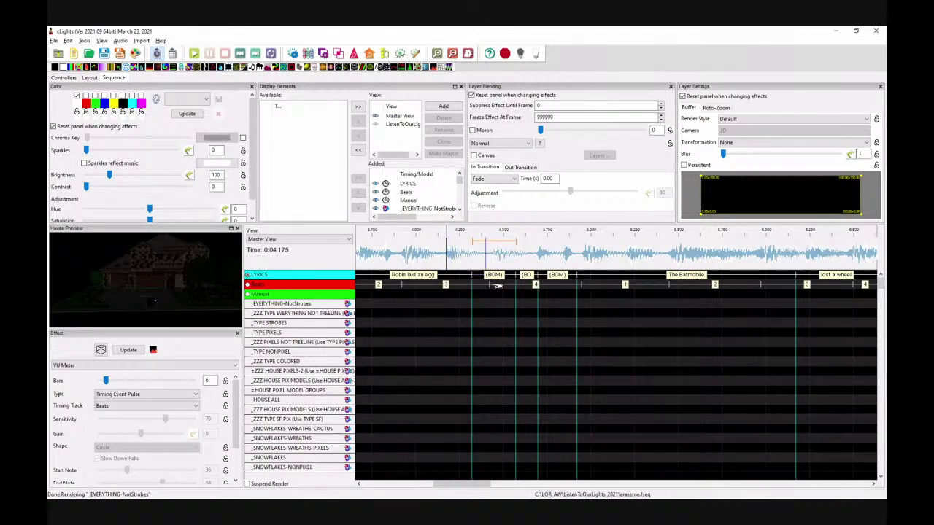
drag(514, 282, 506, 275)
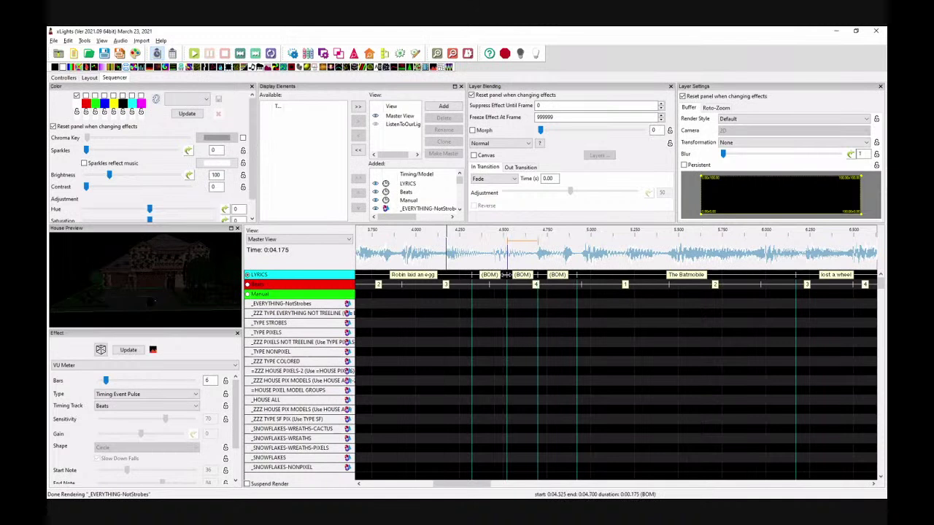
click(492, 259)
key(space)
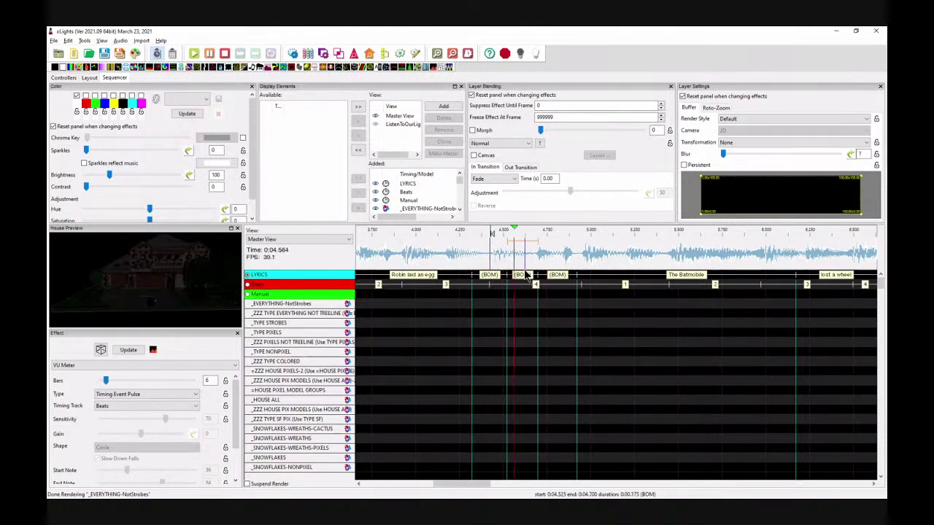
click(405, 254)
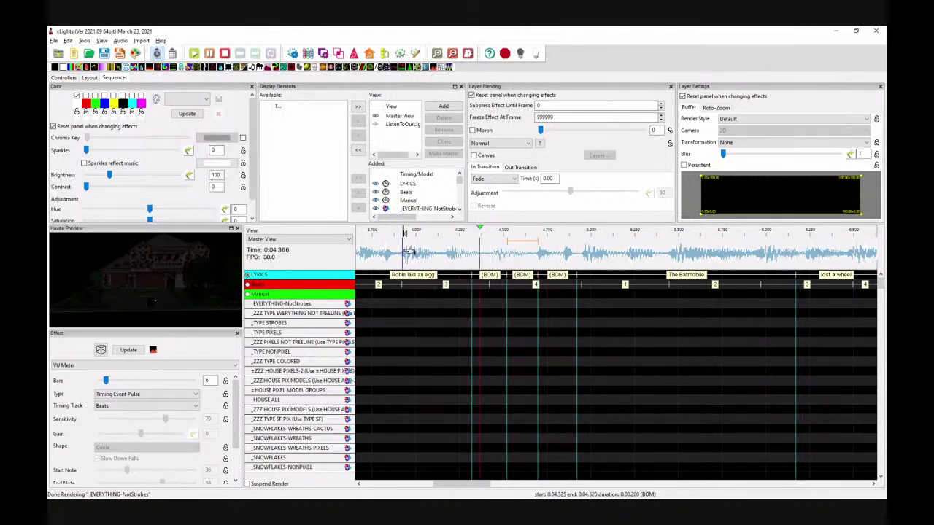
click(557, 295)
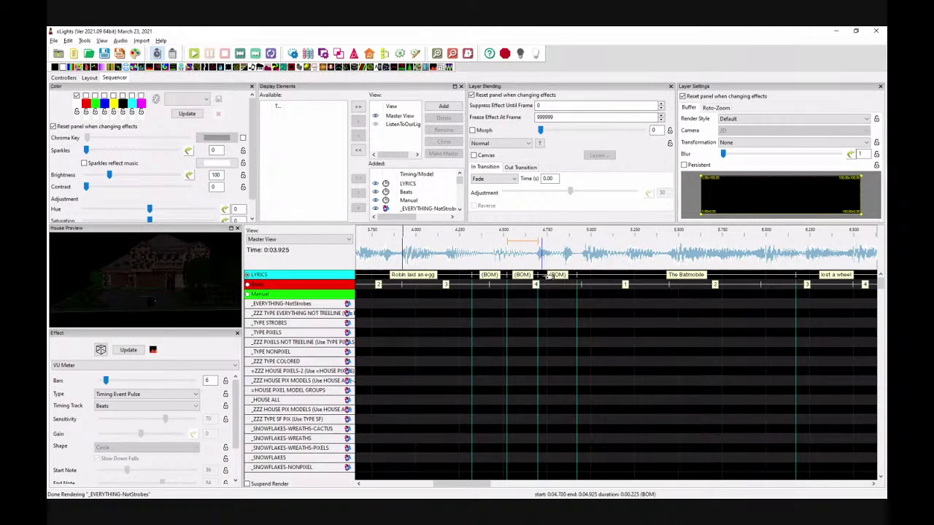
drag(537, 281, 541, 281)
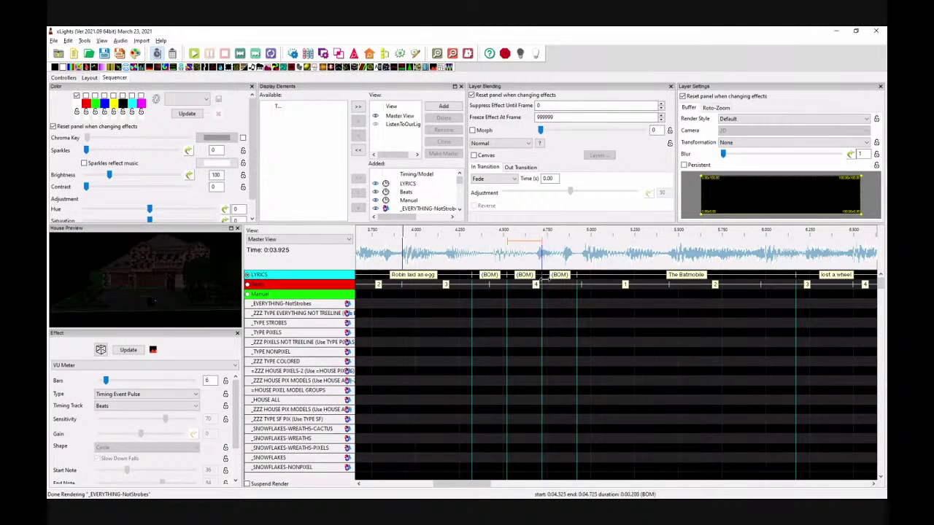
click(463, 254)
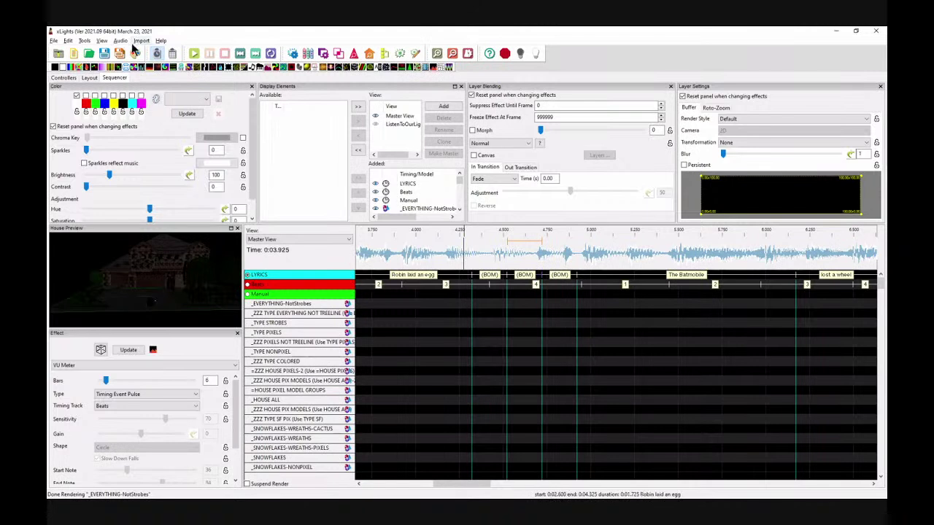
Step: Switch to quarter-speed playback, zoom in further, and audition from about 4.25 and 4.4 s
click(120, 41)
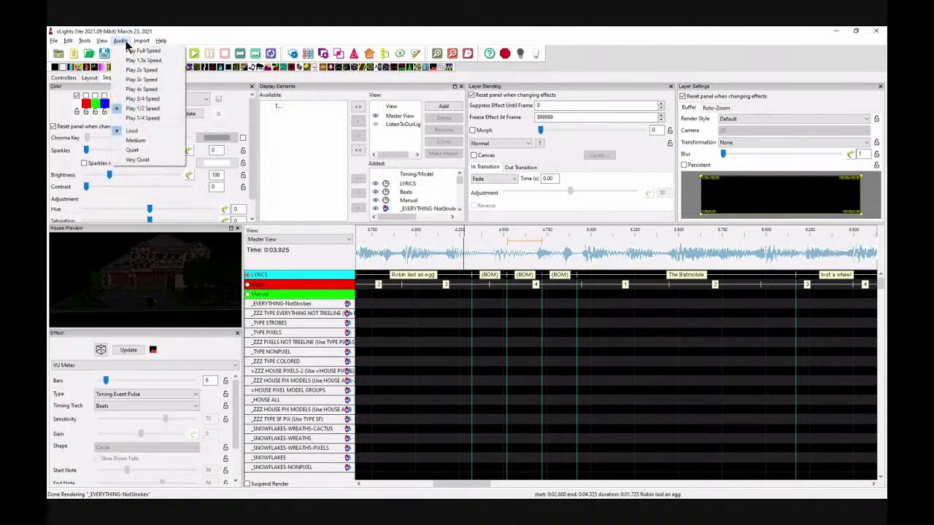
click(139, 116)
click(439, 252)
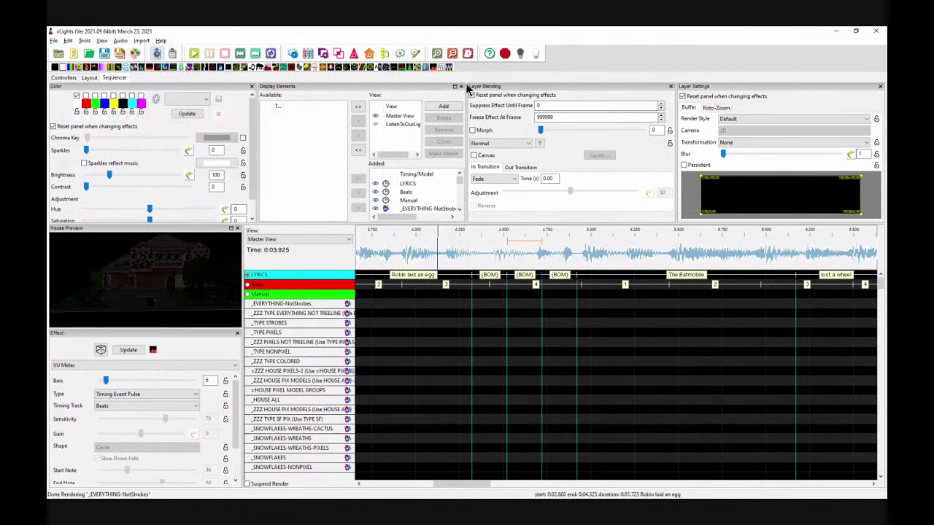
click(437, 54)
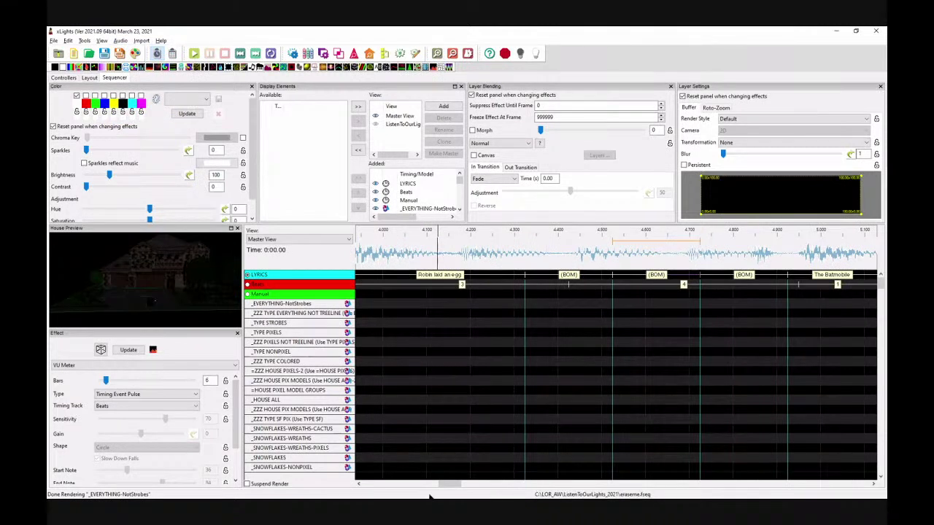
drag(448, 485, 452, 485)
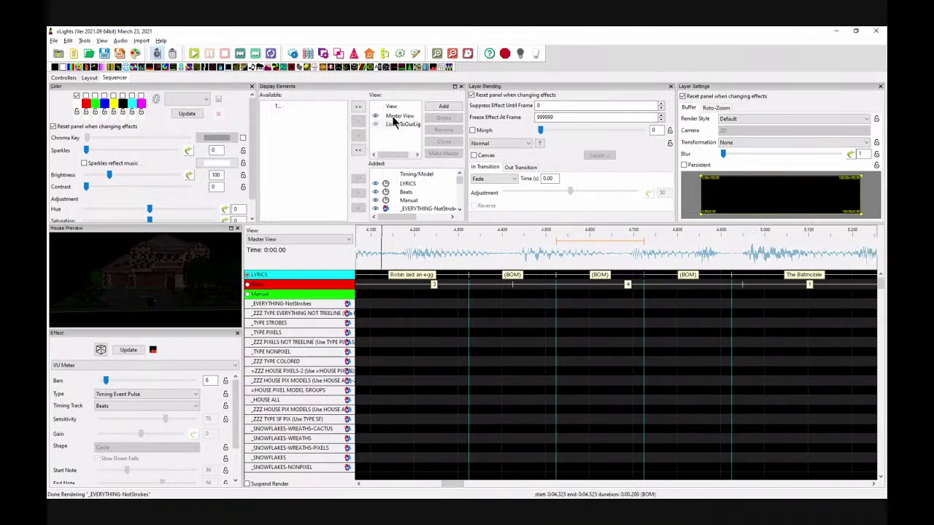
click(436, 55)
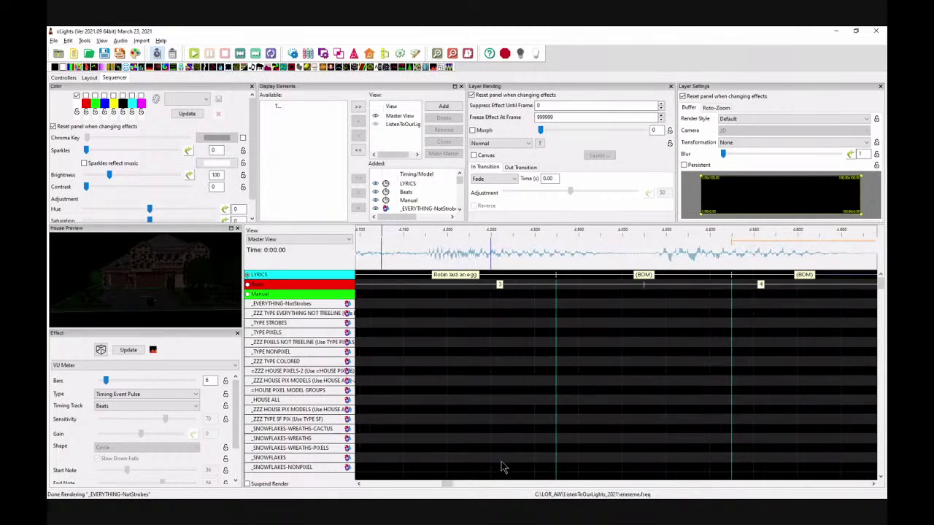
drag(447, 487, 450, 488)
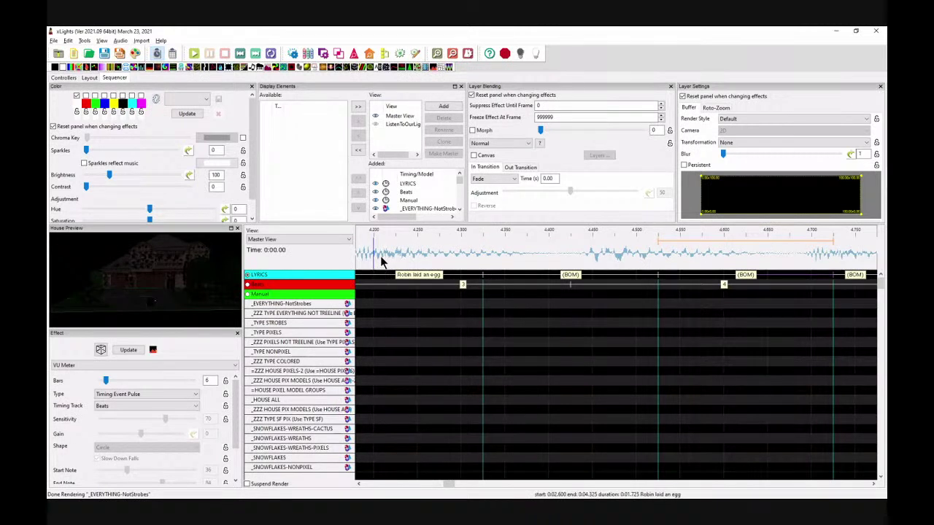
key(space)
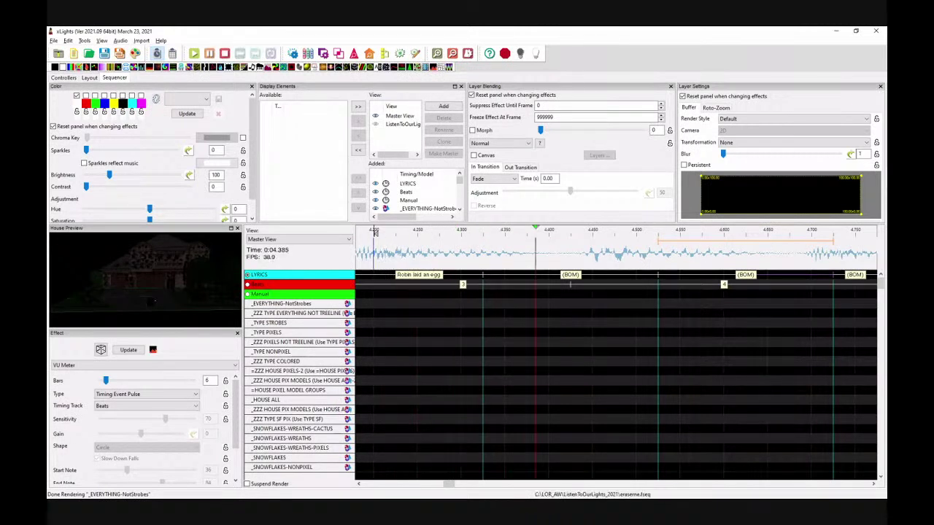
key(space)
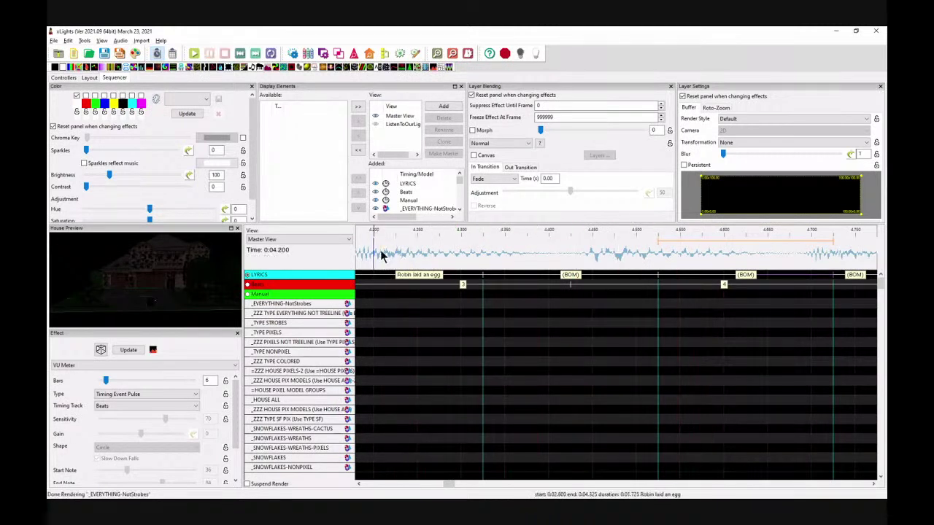
click(571, 253)
key(space)
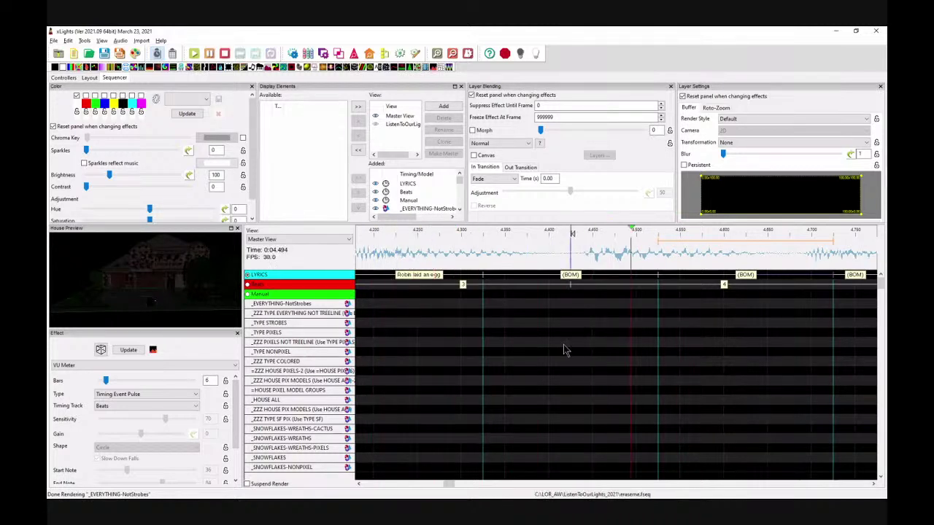
key(space)
Step: Play the 4.425–4.600 s stretch and shorten the (BOM) mark to end at 4.500
drag(571, 254, 591, 253)
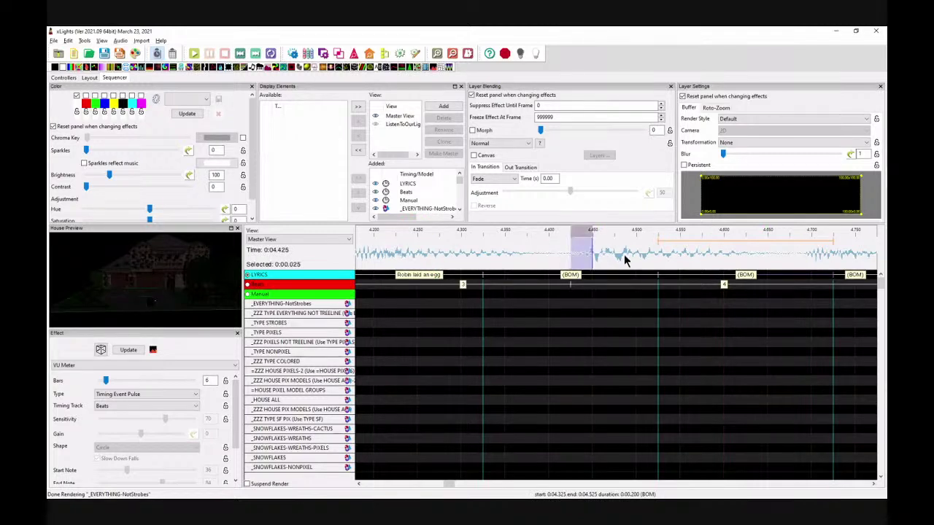
click(271, 54)
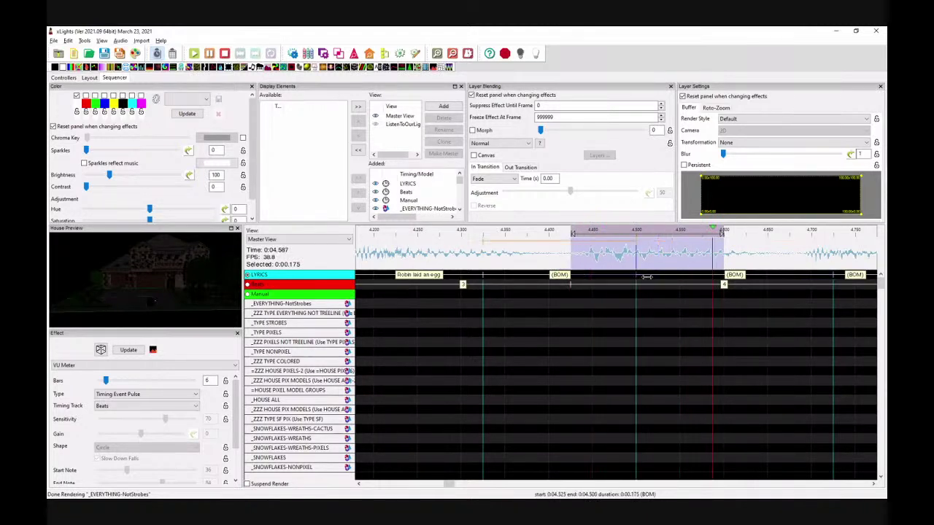
key(space)
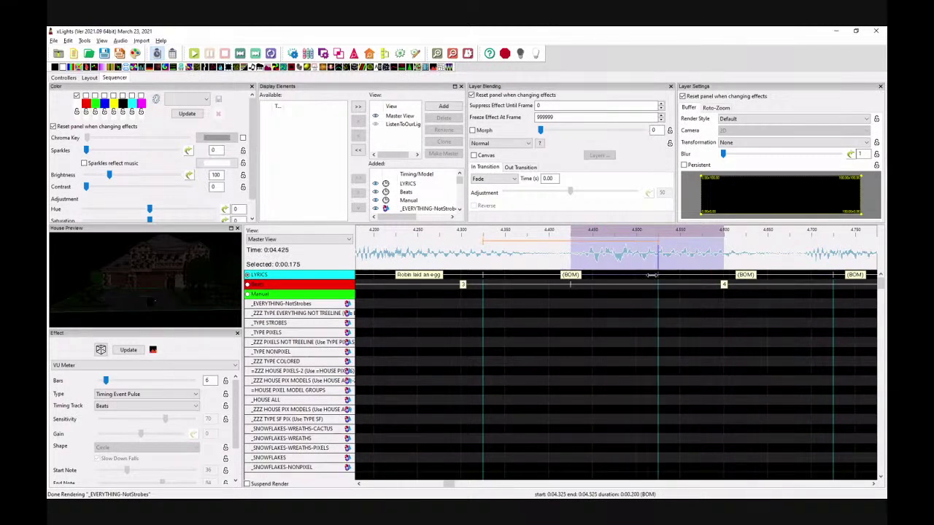
drag(645, 275, 646, 276)
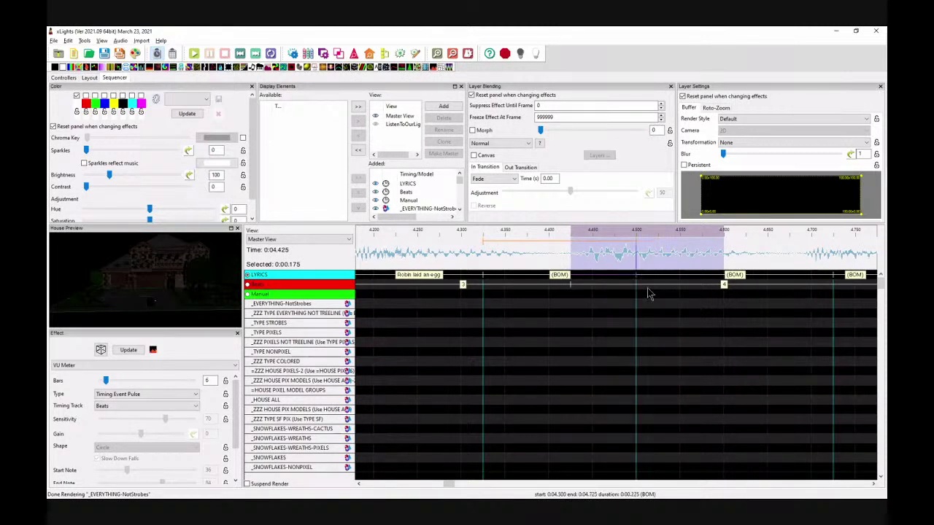
click(572, 255)
key(space)
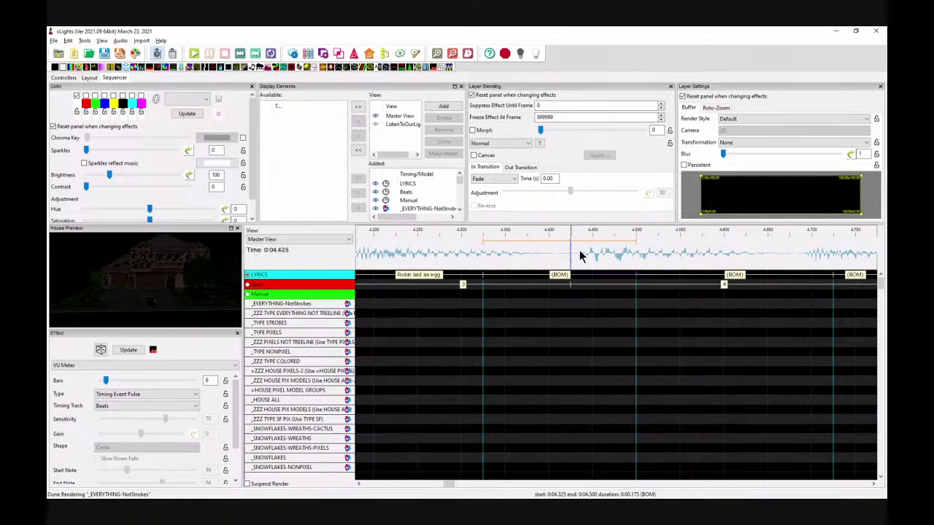
Step: Audition the audio from 4.200, 4.250, about 4.65, 4.150 and 4.13 s
click(383, 249)
key(space)
key(space)
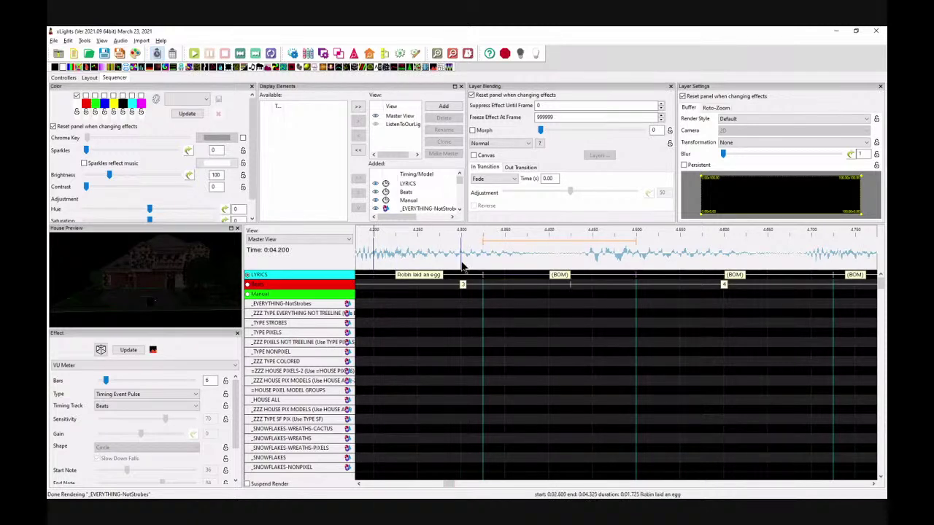
click(416, 253)
key(space)
key(space)
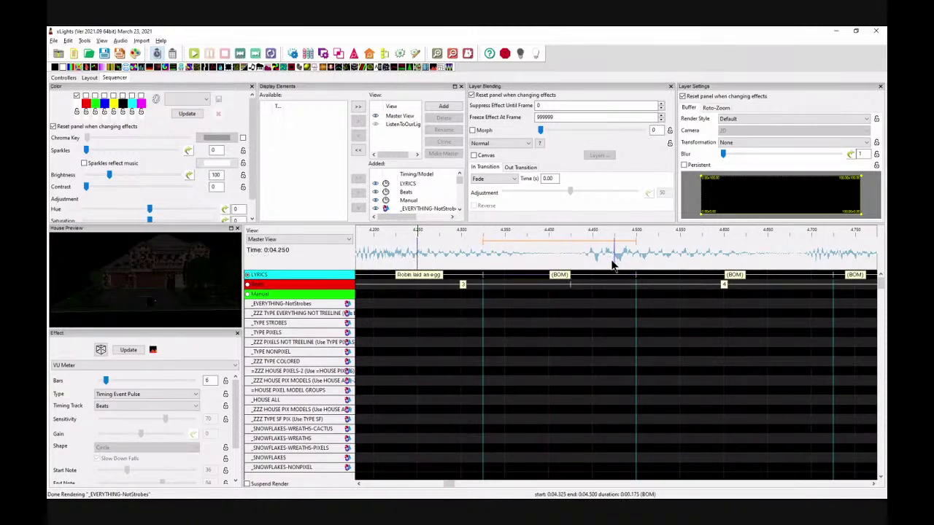
click(767, 248)
key(space)
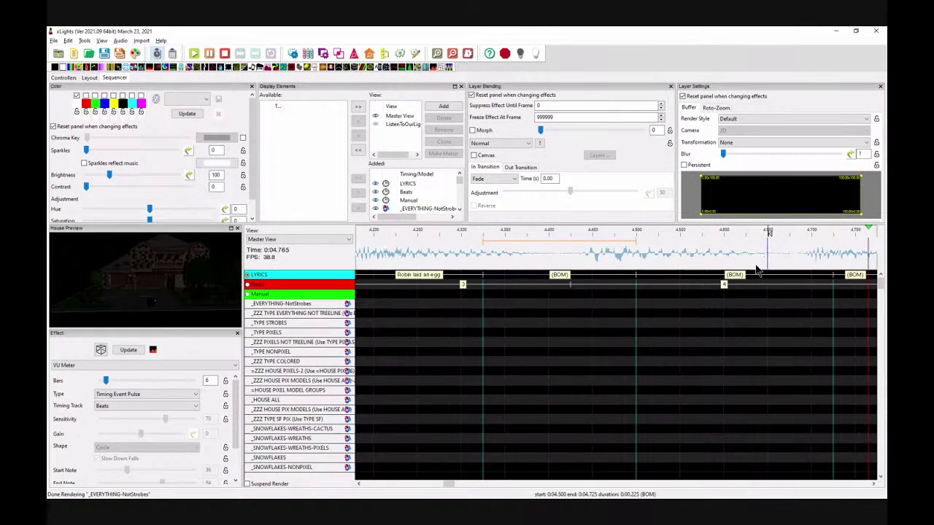
key(space)
click(440, 483)
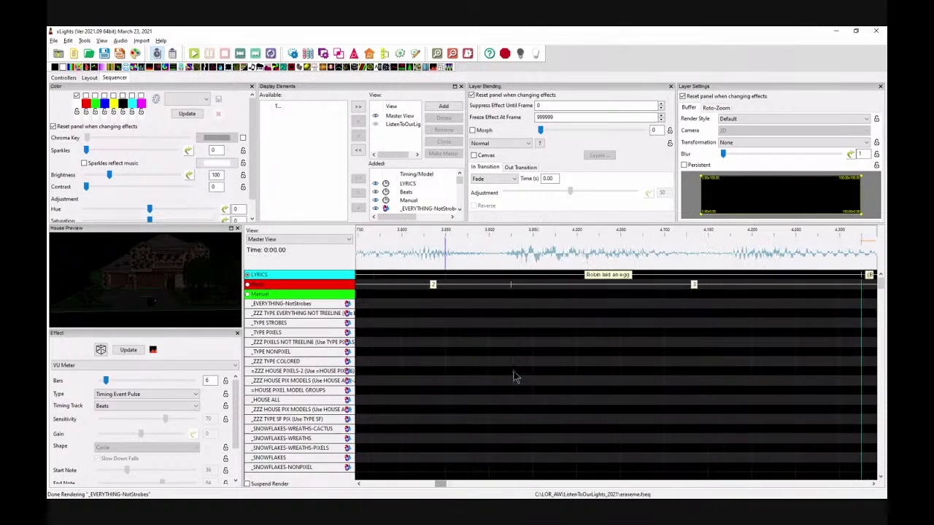
click(701, 252)
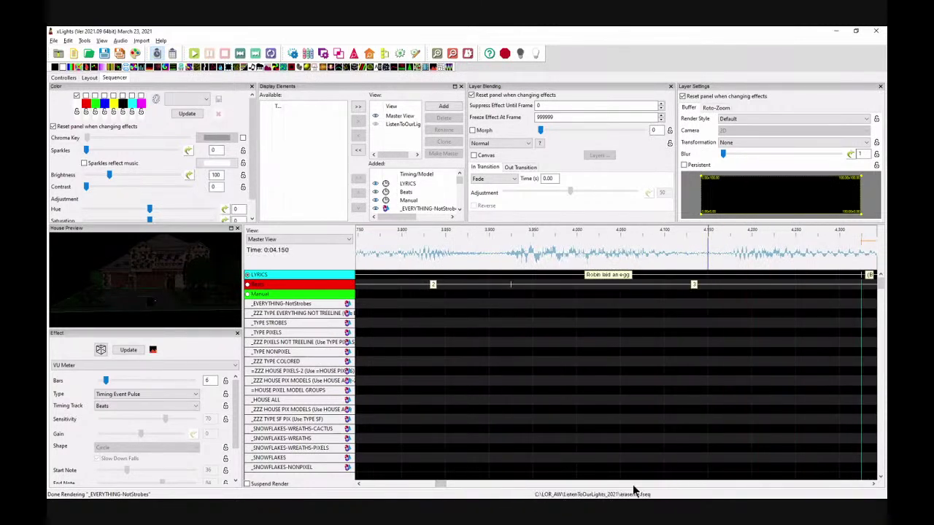
click(442, 485)
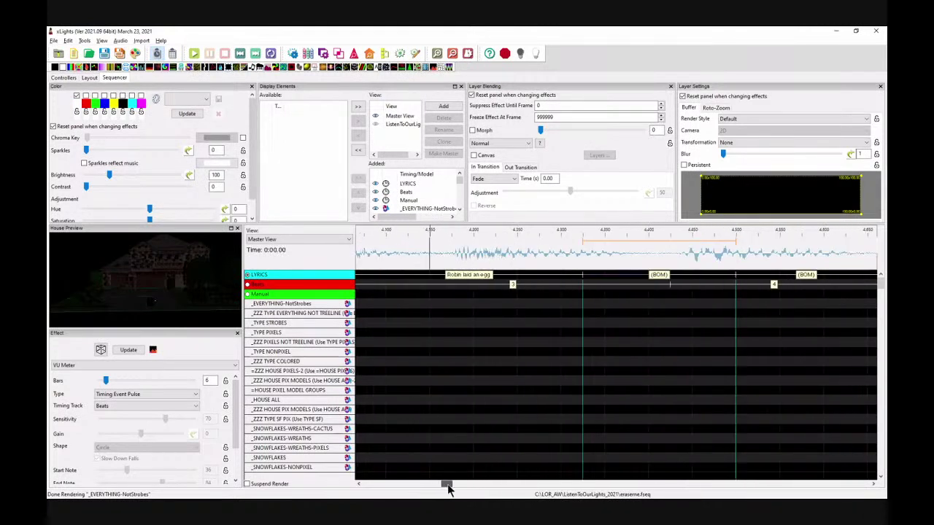
click(403, 259)
key(space)
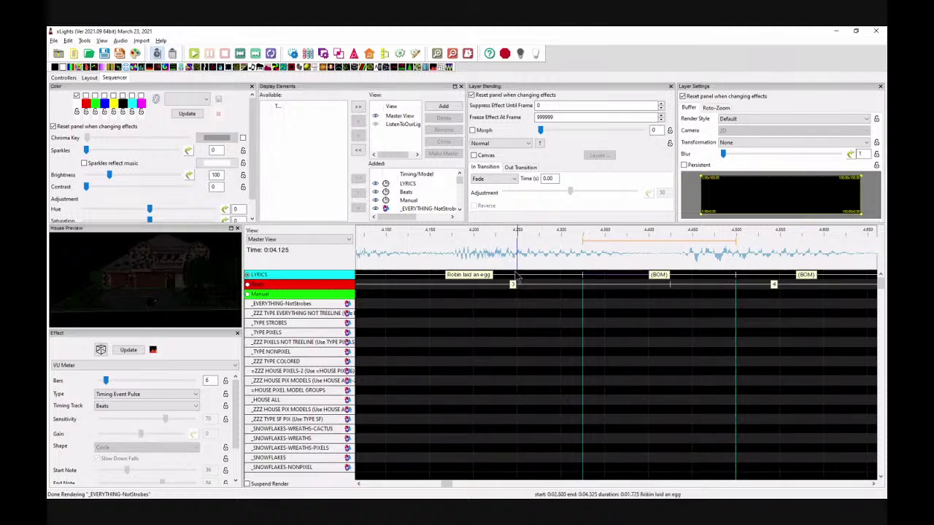
Step: Split a 4.225–4.325 s mark off the end of 'Robin laid an egg' and play from 4.175 s
click(515, 278)
drag(516, 277, 504, 275)
click(452, 249)
key(space)
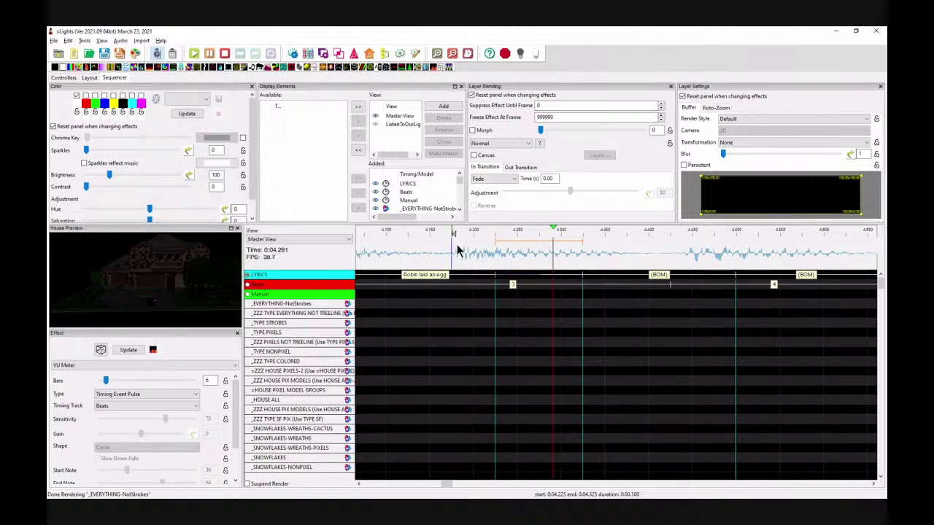
key(space)
click(453, 55)
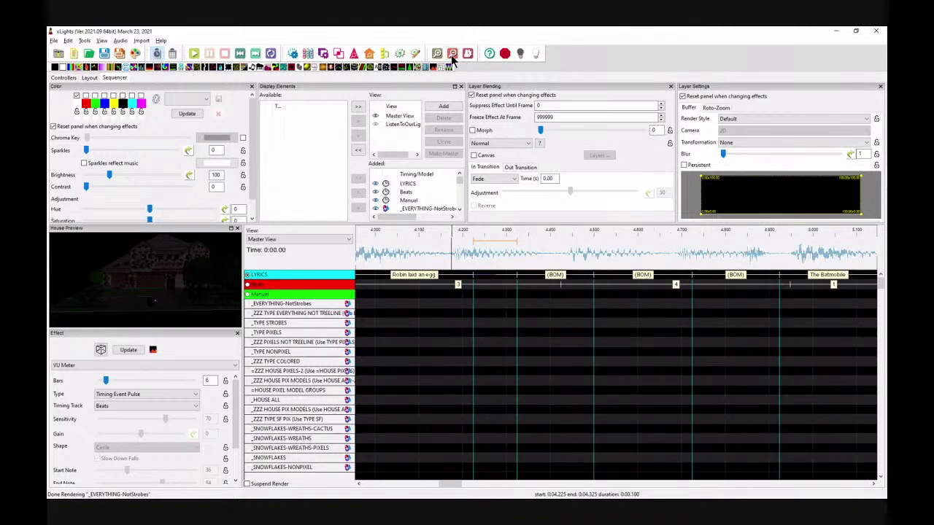
Step: Place a VU Meter effect on the _EVERYTHING-NotStrobes row, driven by the LYRICS timing track
click(449, 56)
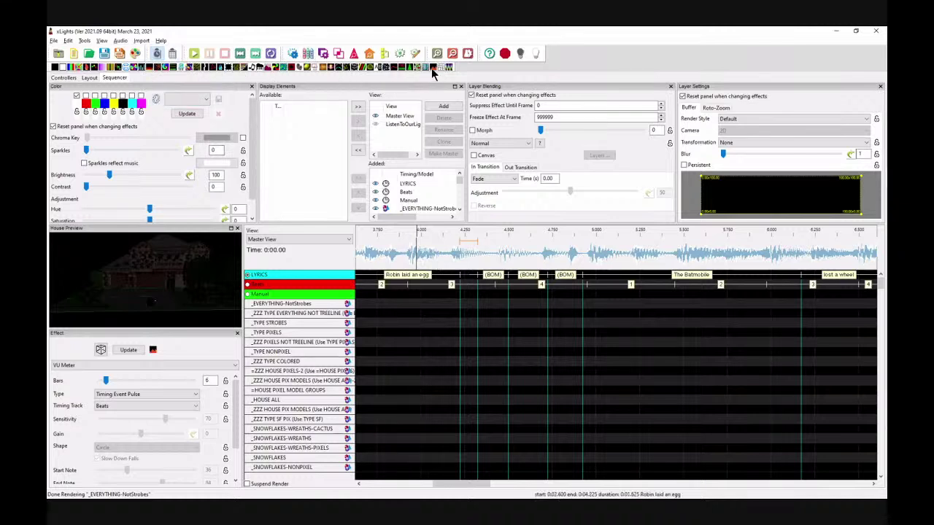
drag(434, 67, 680, 307)
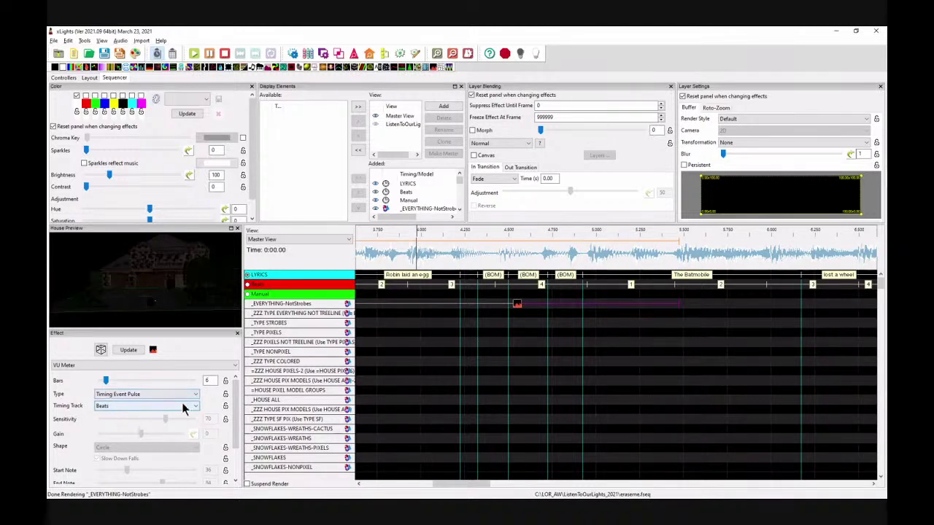
click(144, 407)
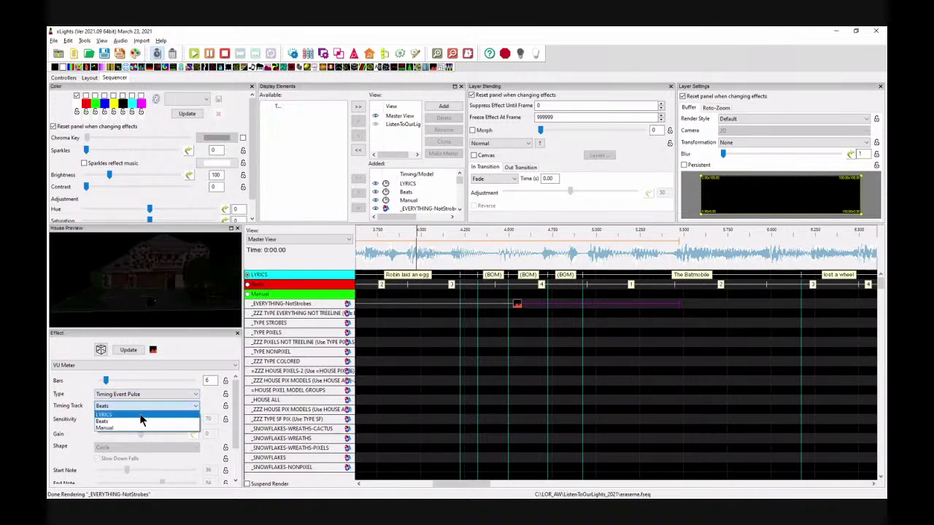
click(140, 415)
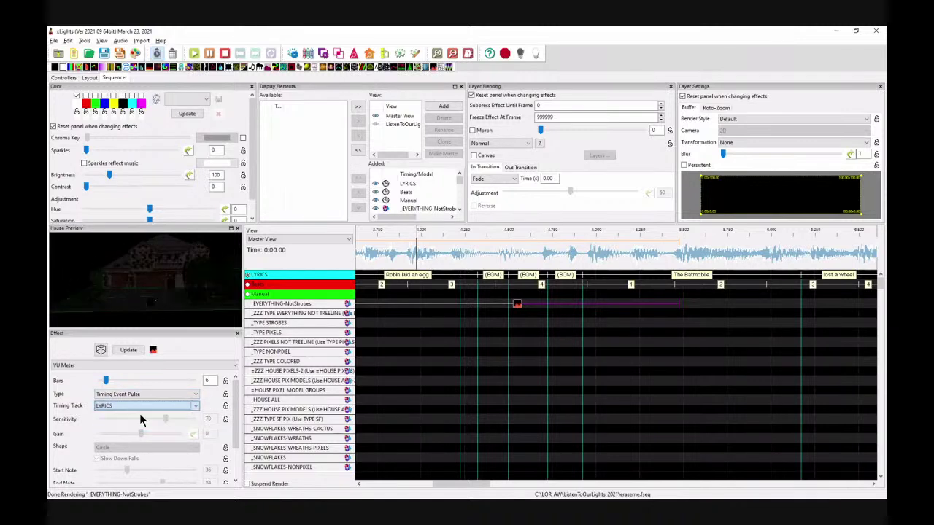
Step: Play the audio from about 4.12 s, then delete the 'Robin laid an egg' timing mark
click(437, 254)
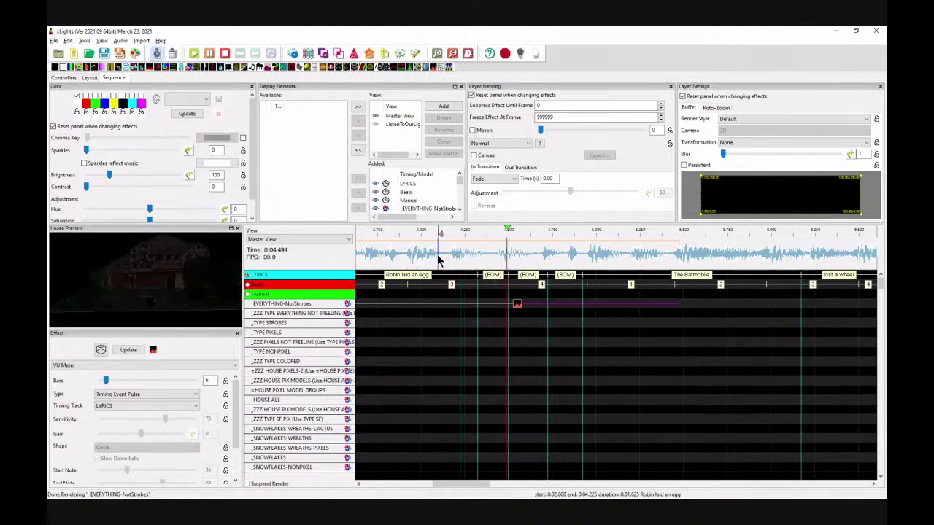
click(483, 275)
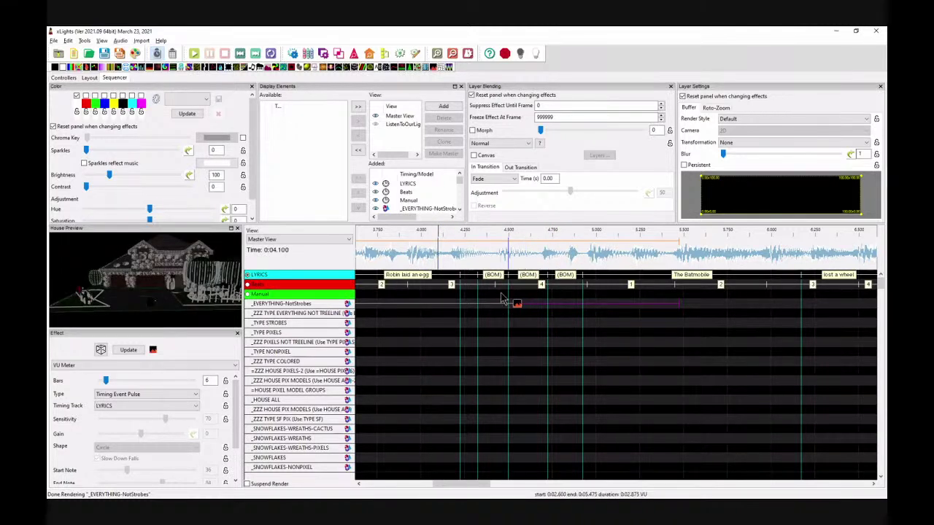
click(455, 275)
key(Delete)
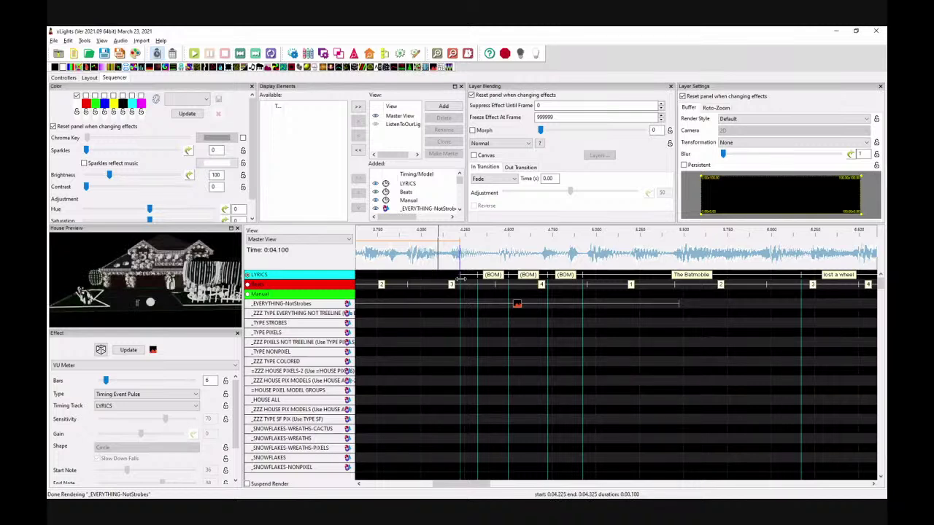
click(358, 484)
click(359, 484)
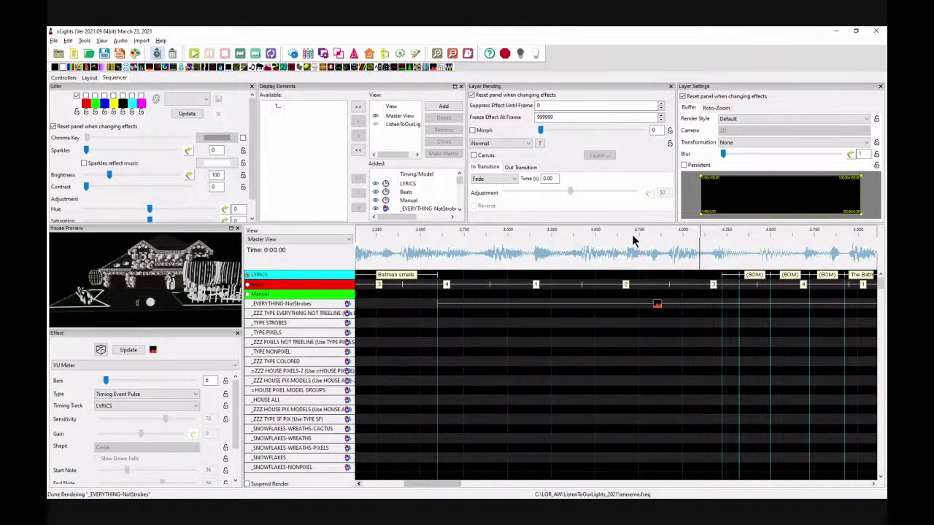
Step: Stretch the 'Batman smells' mark to end at 4.250 s and play it back to check
drag(723, 276, 438, 277)
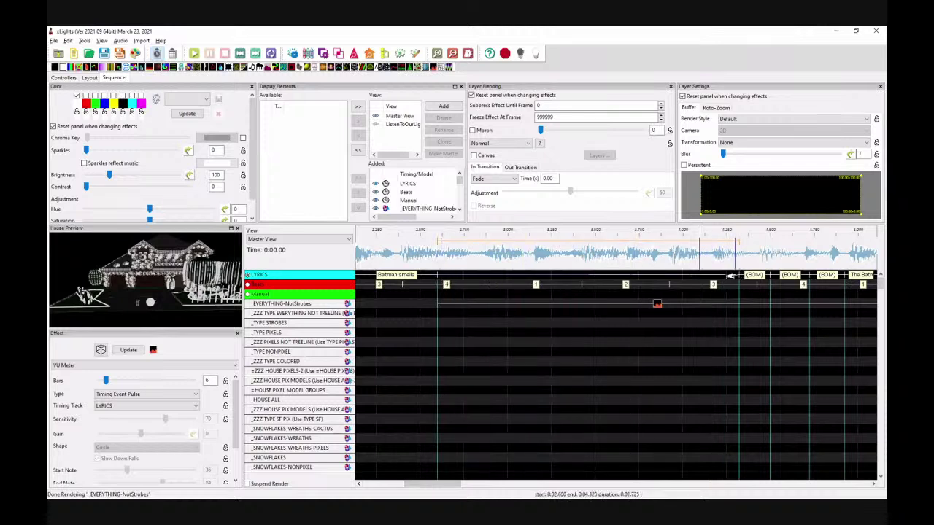
drag(738, 276, 726, 276)
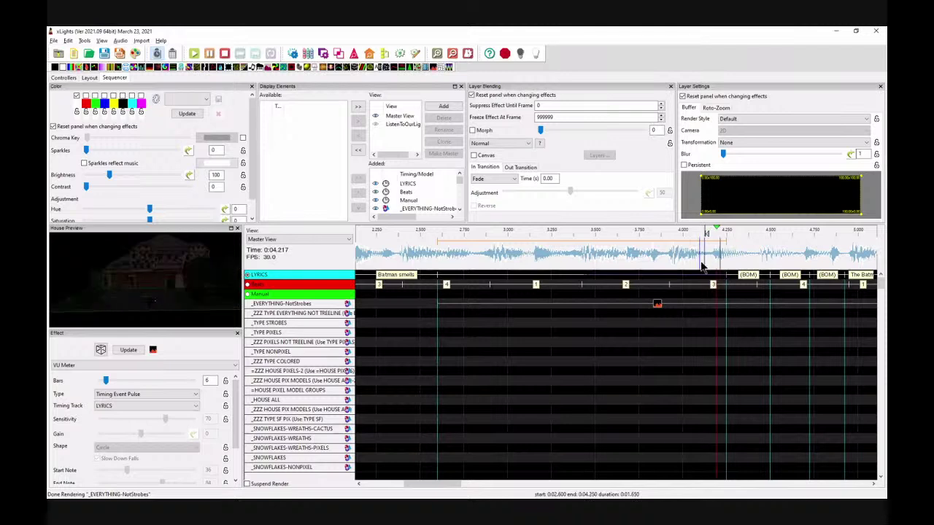
click(702, 254)
key(space)
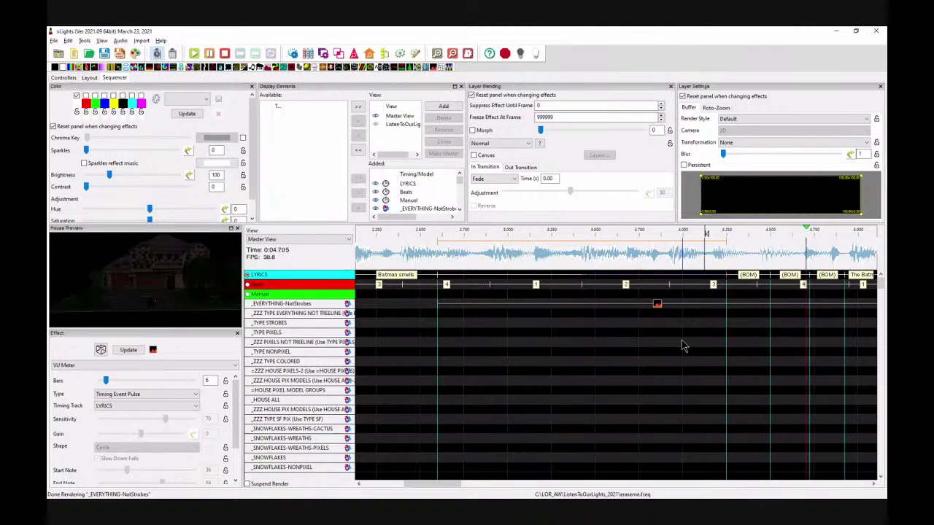
key(space)
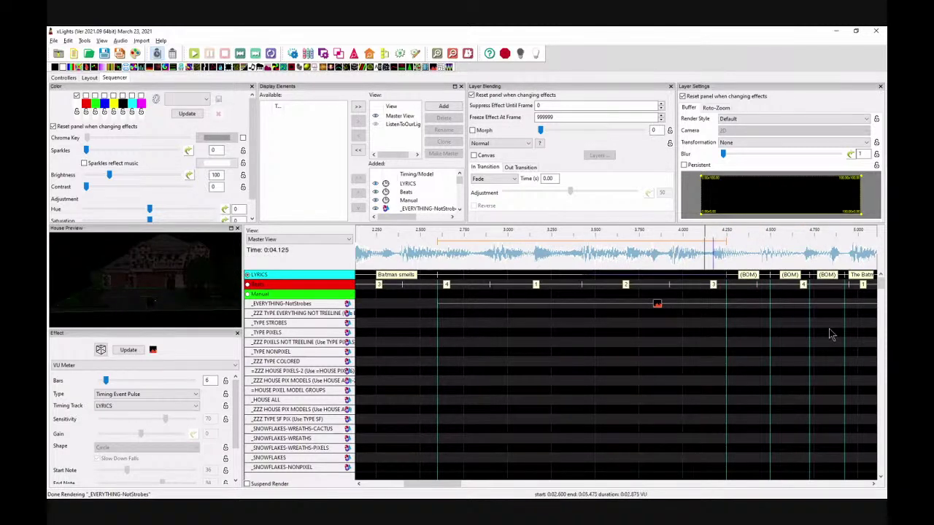
click(873, 484)
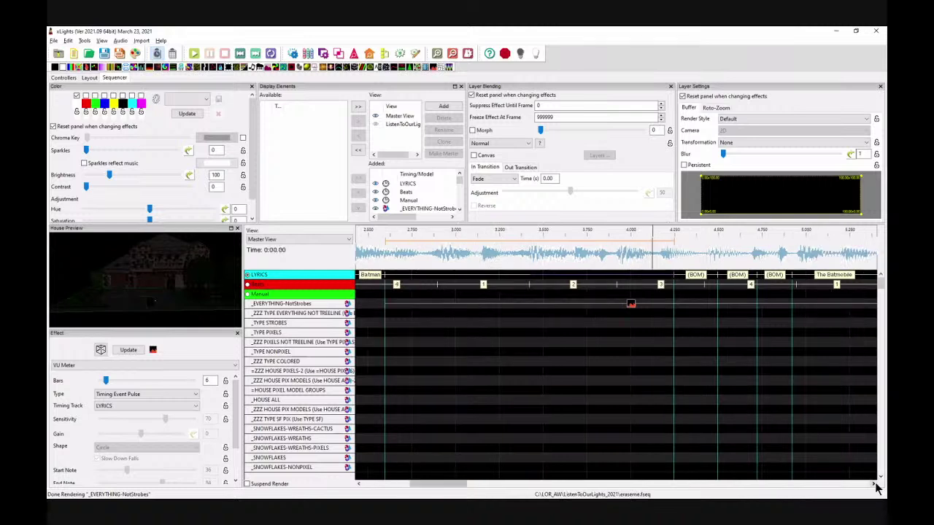
click(873, 483)
click(873, 484)
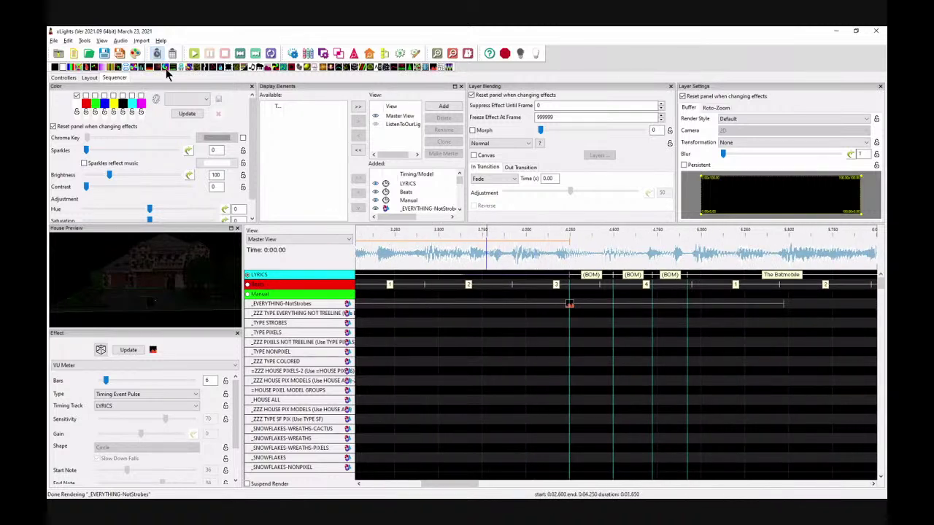
Step: Set audio playback to Play Full Speed and place the play position at 3.900 s
click(120, 40)
click(122, 54)
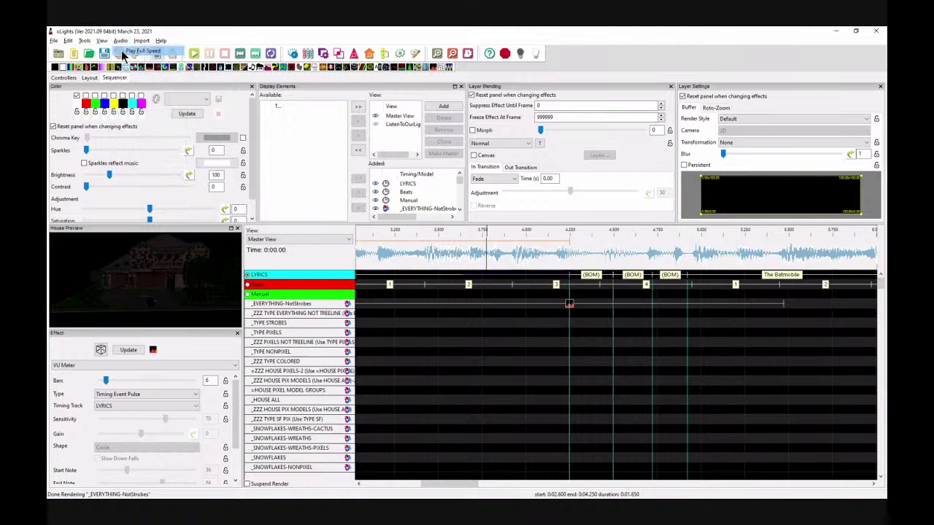
click(515, 261)
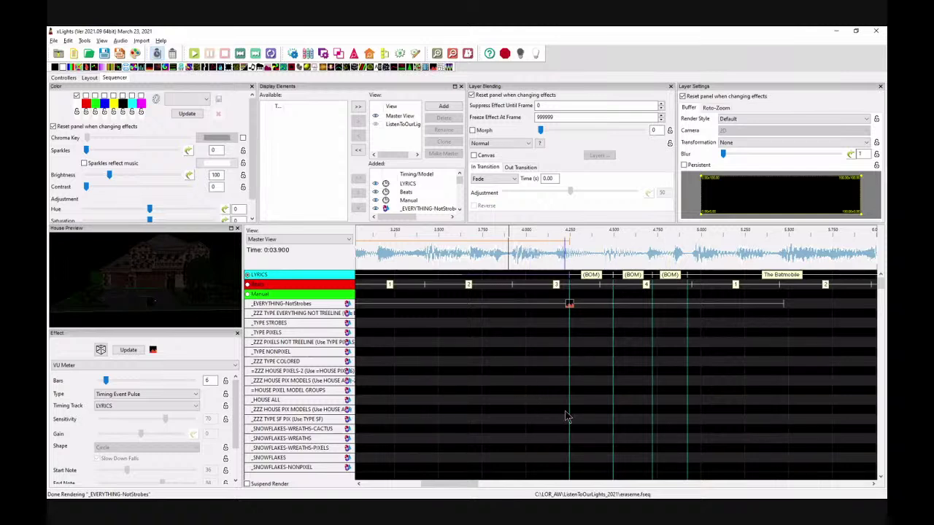
drag(449, 485, 458, 484)
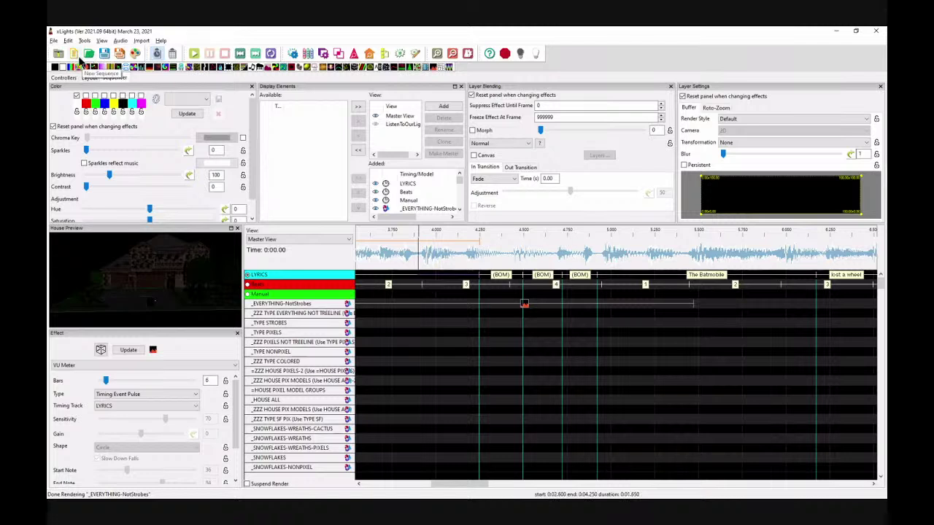
Step: Close the current sequence, saving its changes
click(54, 40)
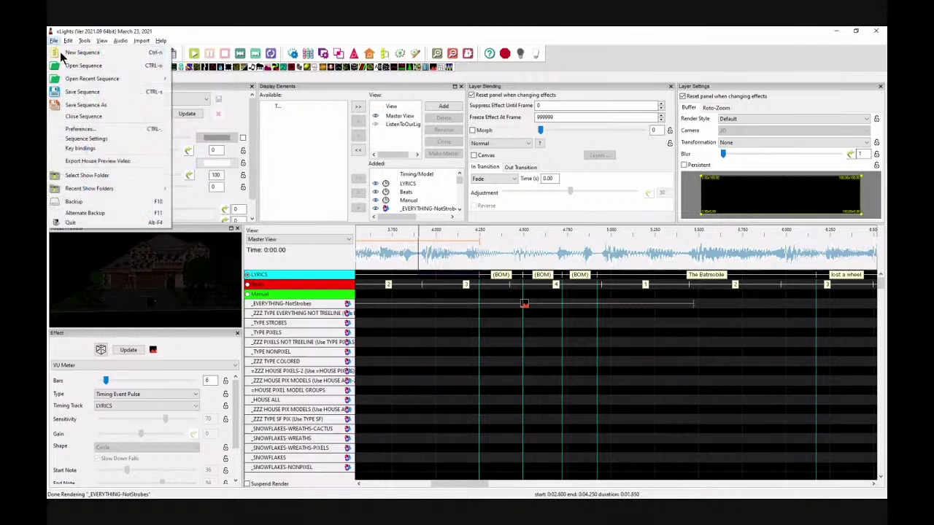
click(85, 117)
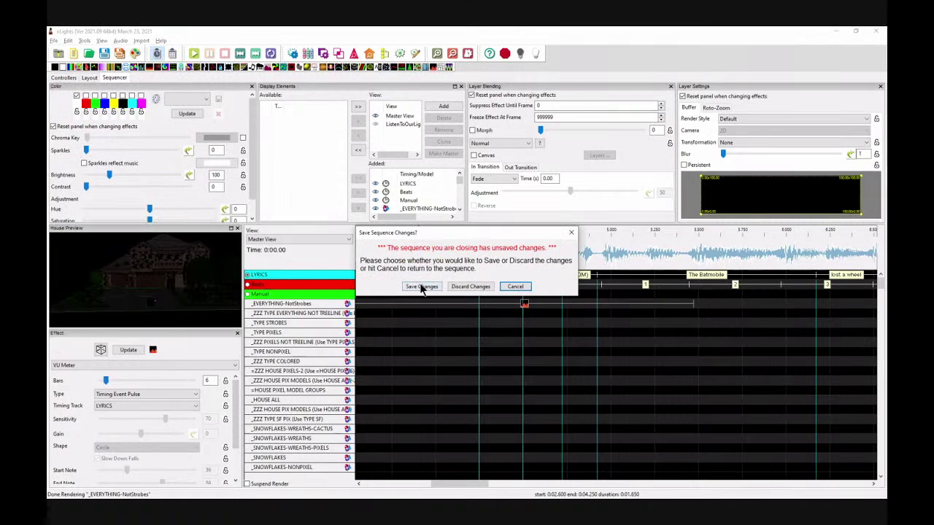
click(420, 287)
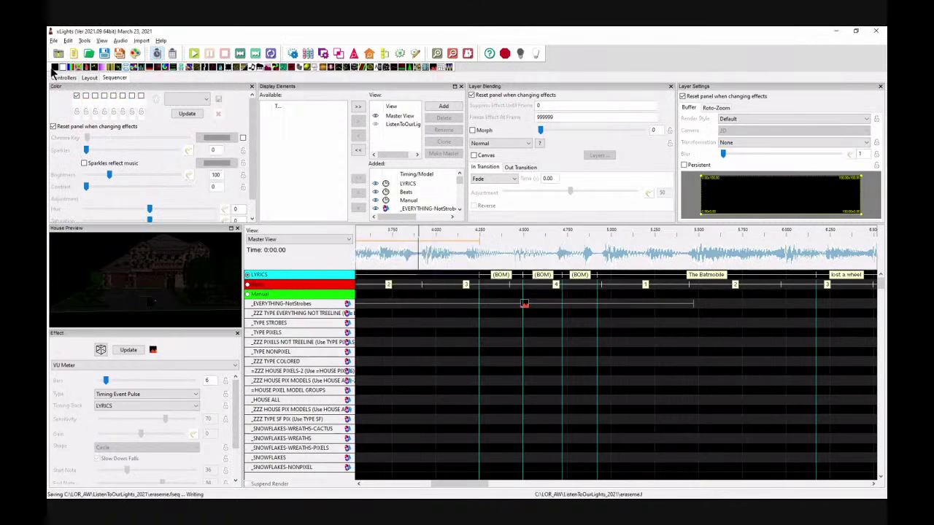
Step: Open 2021_MUS_BatmanSmells_TIMINGSDONE.xsq from the JingleBellsBatmanSmells folder, declining the newer autosave
click(88, 54)
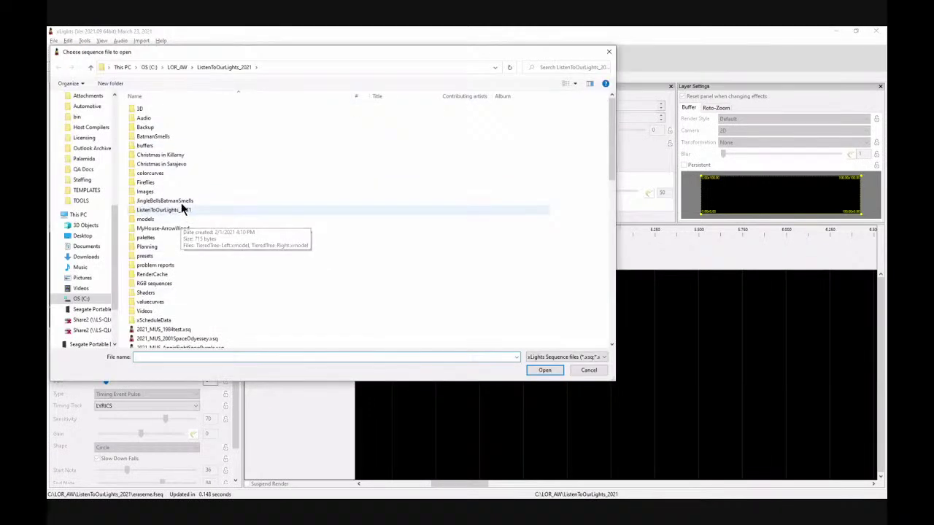
double_click(181, 202)
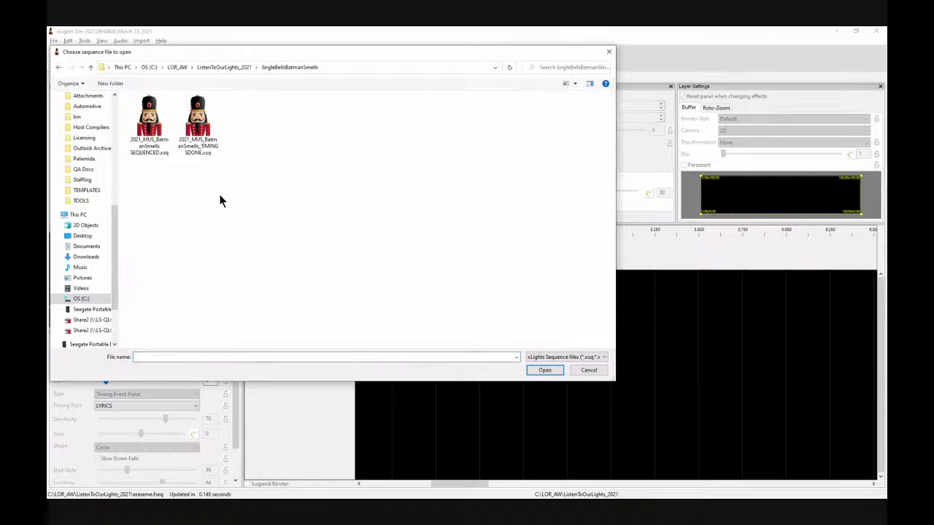
click(200, 144)
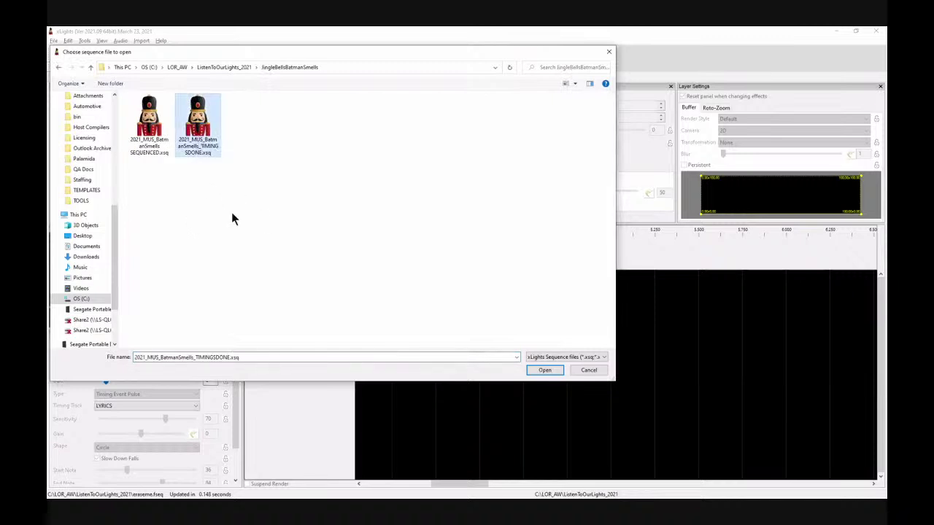
click(545, 370)
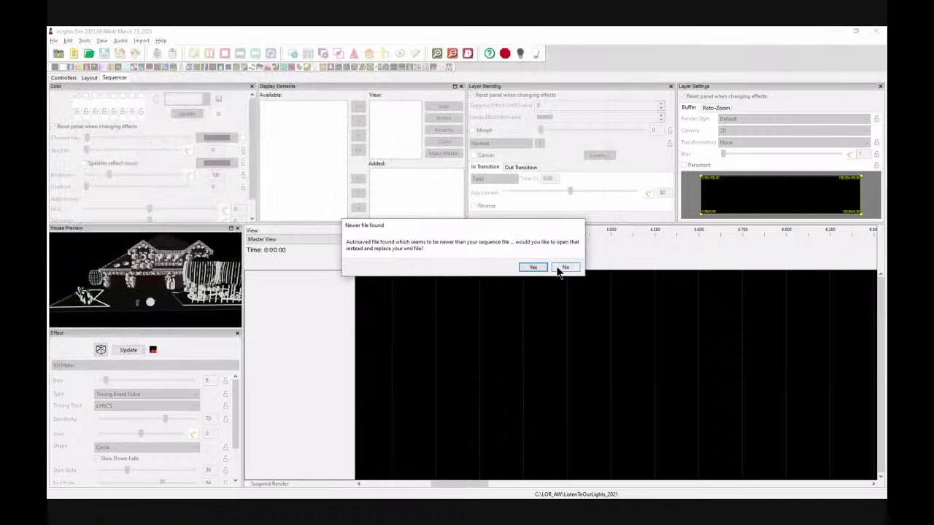
click(564, 267)
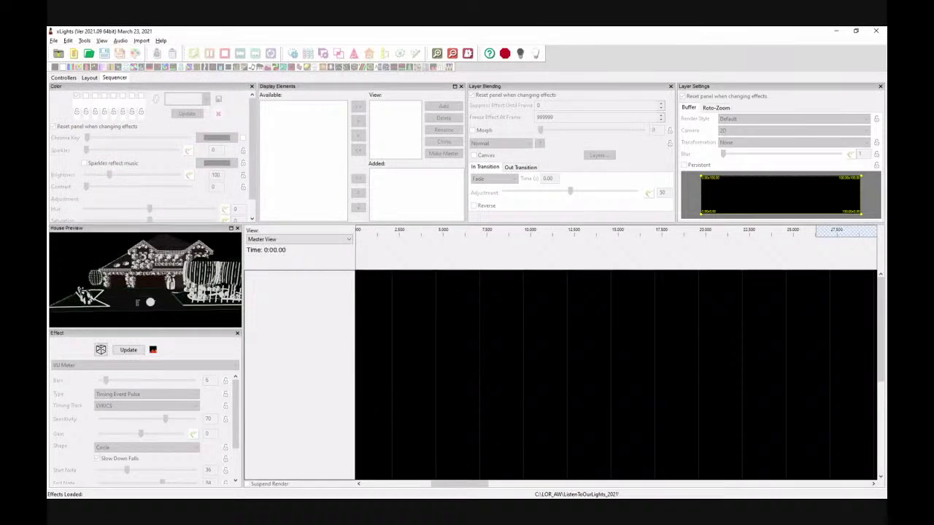